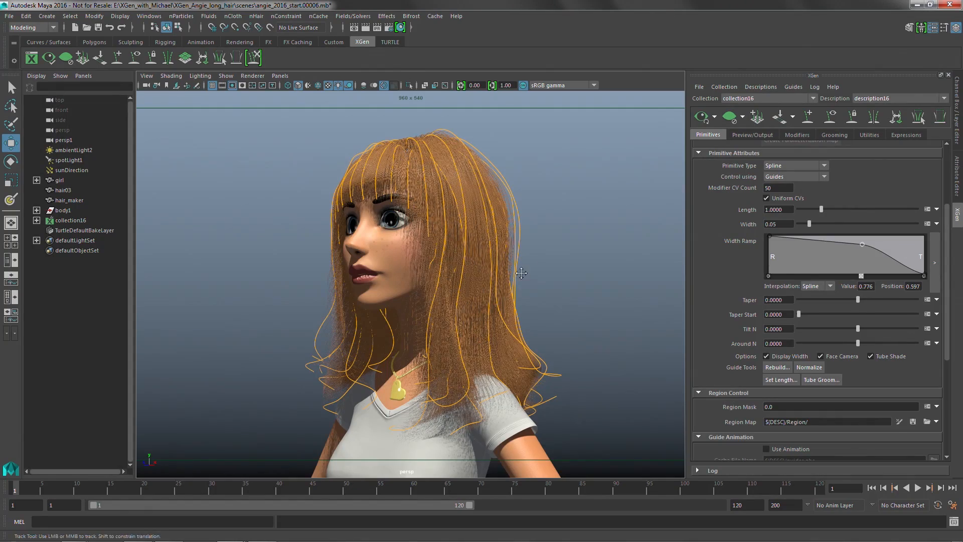
# Examine the long hair and its guides from the side and around the head up to the crown.
pyautogui.keyDown('alt'); pyautogui.moveTo(522, 273); pyautogui.dragTo(502, 270, button='middle'); pyautogui.keyUp('alt')
pyautogui.moveTo(544, 268)
pyautogui.keyDown('alt'); pyautogui.mouseDown()
pyautogui.moveTo(507, 268)
pyautogui.moveTo(525, 270)
pyautogui.mouseUp(); pyautogui.keyUp('alt')
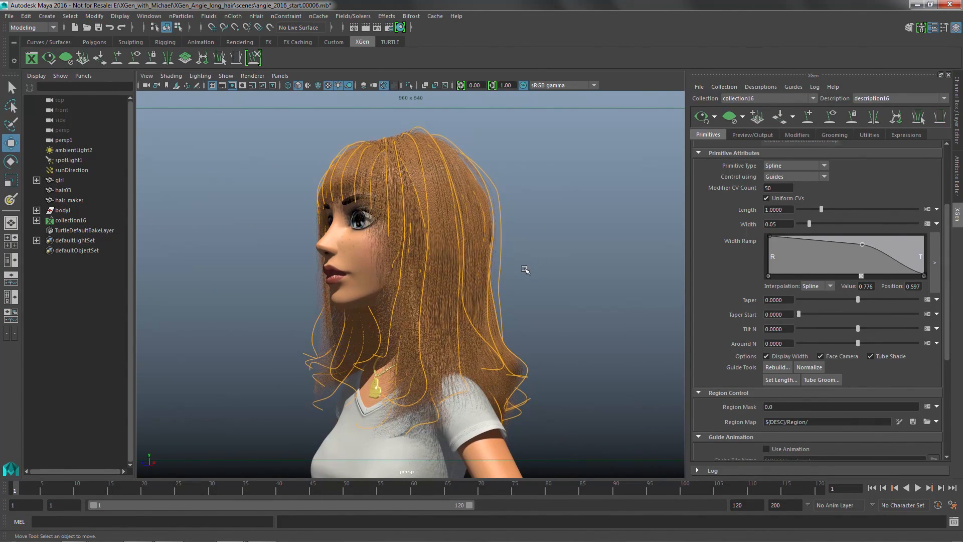
pyautogui.keyDown('alt'); pyautogui.moveTo(538, 271); pyautogui.dragTo(555, 268, button='middle'); pyautogui.keyUp('alt')
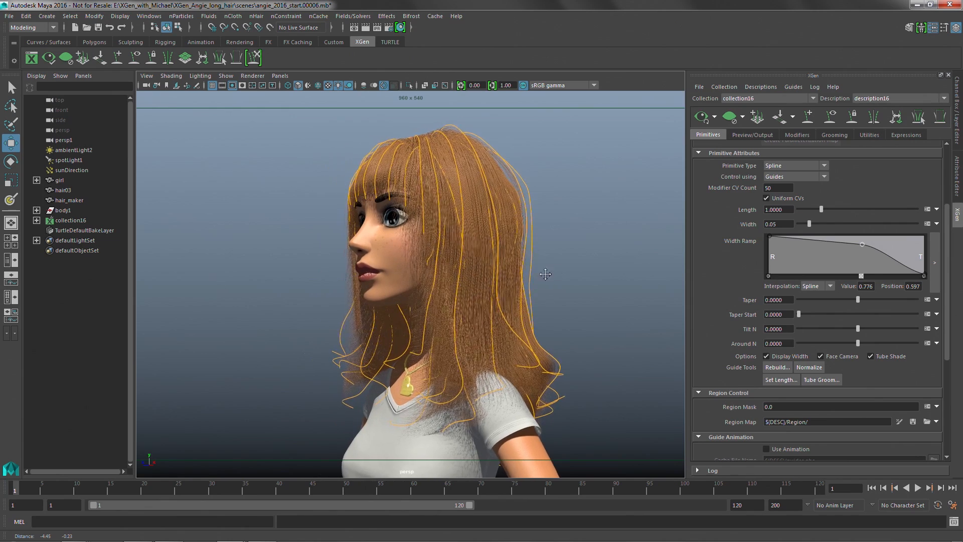
pyautogui.keyDown('alt'); pyautogui.moveTo(519, 304); pyautogui.dragTo(488, 261); pyautogui.keyUp('alt')
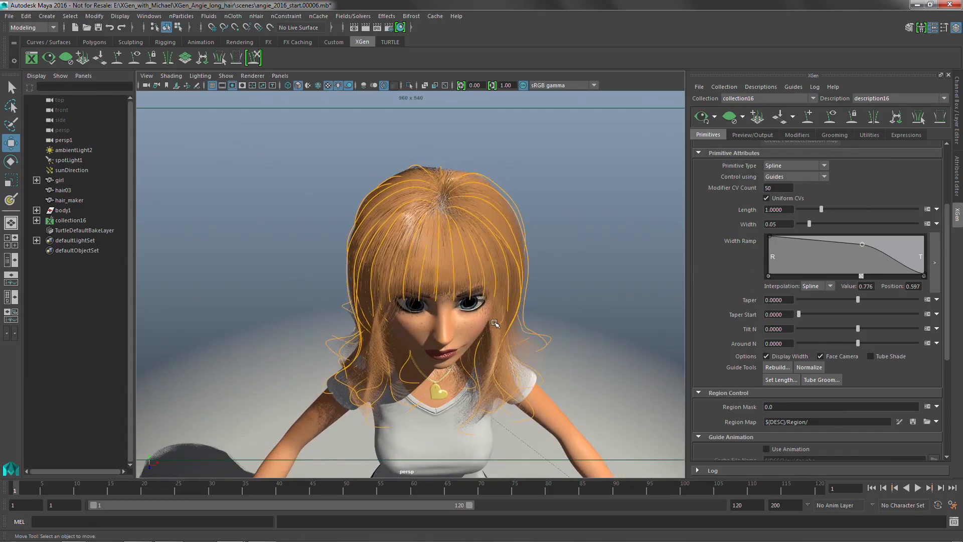
pyautogui.keyDown('alt'); pyautogui.moveTo(495, 323); pyautogui.dragTo(482, 355); pyautogui.keyUp('alt')
pyautogui.keyDown('alt'); pyautogui.moveTo(481, 355); pyautogui.dragTo(520, 318, button='right'); pyautogui.keyUp('alt')
pyautogui.keyDown('alt'); pyautogui.moveTo(520, 318); pyautogui.dragTo(552, 303); pyautogui.keyUp('alt')
pyautogui.keyDown('alt'); pyautogui.moveTo(552, 302); pyautogui.dragTo(476, 301, button='right'); pyautogui.keyUp('alt')
pyautogui.keyDown('alt'); pyautogui.moveTo(476, 300); pyautogui.dragTo(530, 354); pyautogui.keyUp('alt')
pyautogui.keyDown('alt'); pyautogui.moveTo(467, 321); pyautogui.dragTo(577, 322, button='right'); pyautogui.keyUp('alt')
pyautogui.keyDown('alt'); pyautogui.moveTo(547, 321); pyautogui.dragTo(477, 280); pyautogui.keyUp('alt')
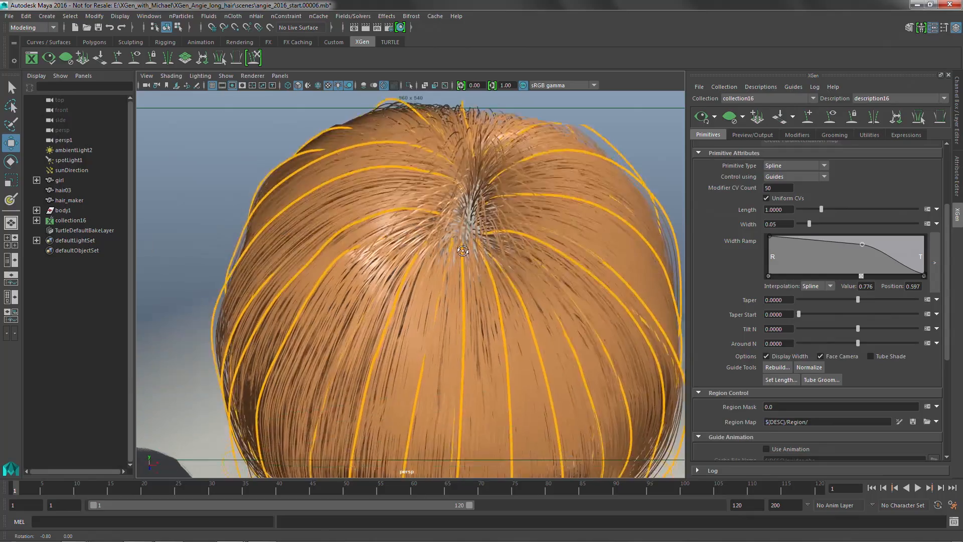
# Inspect up close how the hair falls around the parting at the crown and over the bangs.
pyautogui.scroll(3, 462, 248)
pyautogui.scroll(-3, 462, 248)
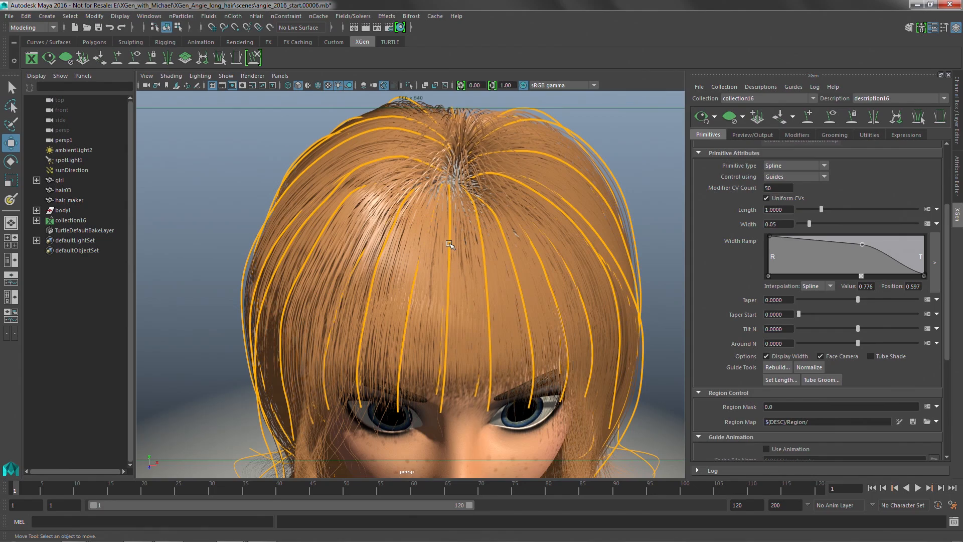
pyautogui.keyDown('alt'); pyautogui.moveTo(449, 244); pyautogui.dragTo(478, 231); pyautogui.keyUp('alt')
pyautogui.keyDown('alt'); pyautogui.moveTo(479, 233); pyautogui.dragTo(578, 258, button='right'); pyautogui.keyUp('alt')
pyautogui.keyDown('alt'); pyautogui.moveTo(578, 258); pyautogui.dragTo(506, 314); pyautogui.keyUp('alt')
pyautogui.moveTo(506, 314)
pyautogui.keyDown('alt'); pyautogui.mouseDown(button='right')
pyautogui.moveTo(458, 314)
pyautogui.moveTo(490, 311)
pyautogui.mouseUp(button='right'); pyautogui.keyUp('alt')
pyautogui.keyDown('alt'); pyautogui.moveTo(494, 275); pyautogui.dragTo(482, 232, button='middle'); pyautogui.keyUp('alt')
pyautogui.keyDown('alt'); pyautogui.moveTo(481, 232); pyautogui.dragTo(514, 269, button='right'); pyautogui.keyUp('alt')
pyautogui.keyDown('alt'); pyautogui.moveTo(514, 268); pyautogui.dragTo(518, 269, button='middle'); pyautogui.keyUp('alt')
pyautogui.keyDown('alt'); pyautogui.moveTo(518, 269); pyautogui.dragTo(458, 279, button='right'); pyautogui.keyUp('alt')
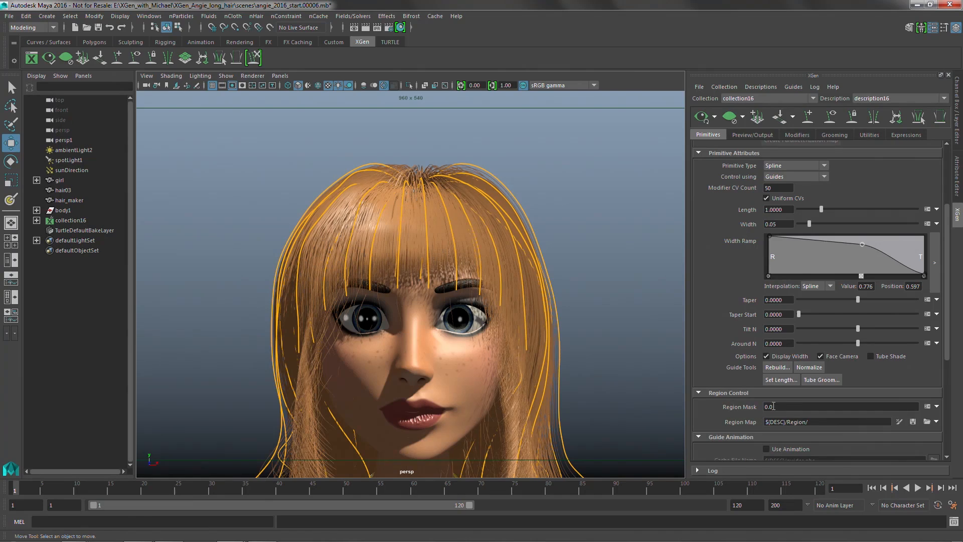
# Set the Region Mask to 1 and clear the hair preview.
pyautogui.click(750, 411)
pyautogui.press('Return')
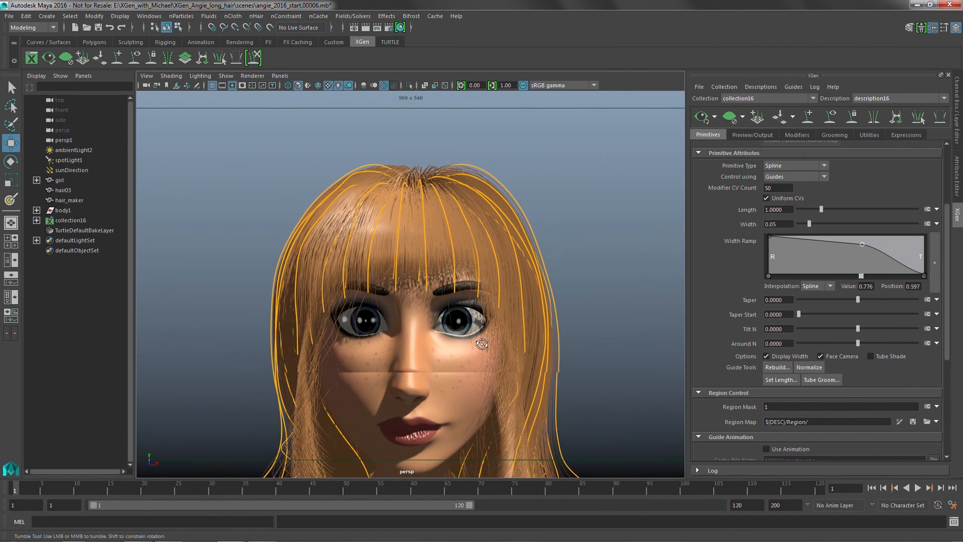
pyautogui.click(729, 124)
# Create a red region map on the scalp mesh and show the 3D Paint Tool settings.
pyautogui.keyDown('alt'); pyautogui.moveTo(573, 202); pyautogui.dragTo(546, 209); pyautogui.keyUp('alt')
pyautogui.keyDown('alt'); pyautogui.moveTo(537, 247); pyautogui.dragTo(560, 202, button='middle'); pyautogui.keyUp('alt')
pyautogui.keyDown('alt'); pyautogui.moveTo(559, 202); pyautogui.dragTo(592, 232, button='right'); pyautogui.keyUp('alt')
pyautogui.click(899, 422)
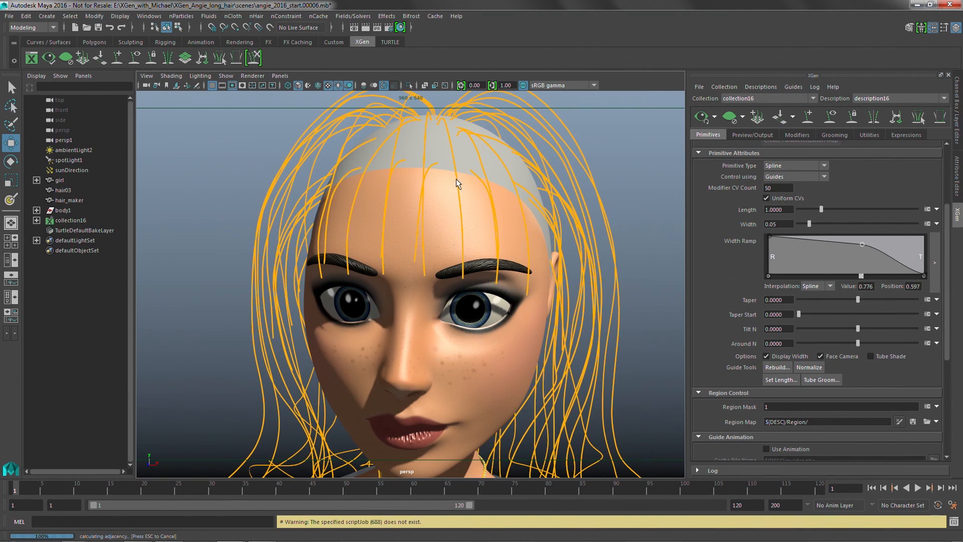
pyautogui.moveTo(456, 181)
pyautogui.keyDown('alt'); pyautogui.mouseDown()
pyautogui.moveTo(462, 215)
pyautogui.moveTo(449, 250)
pyautogui.moveTo(460, 248)
pyautogui.mouseUp(); pyautogui.keyUp('alt')
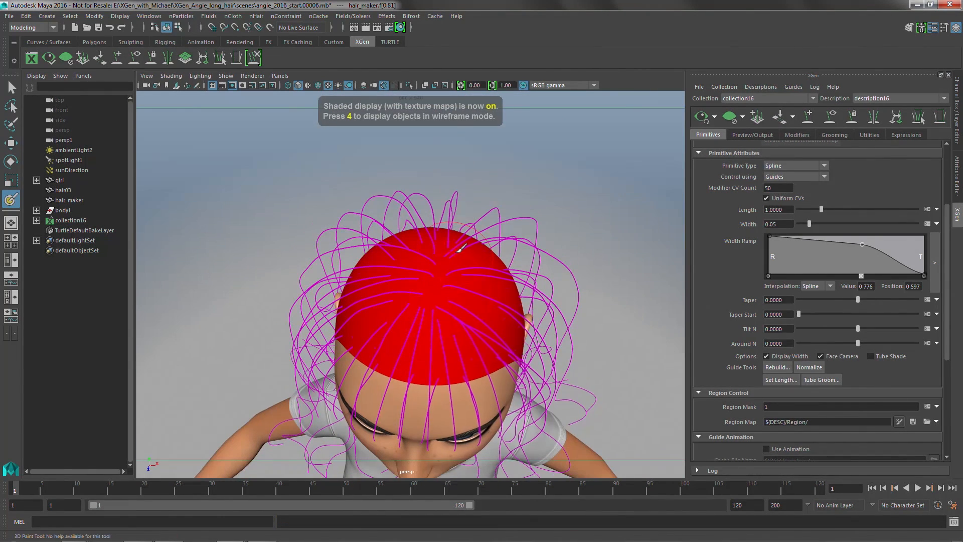
pyautogui.doubleClick(10, 201)
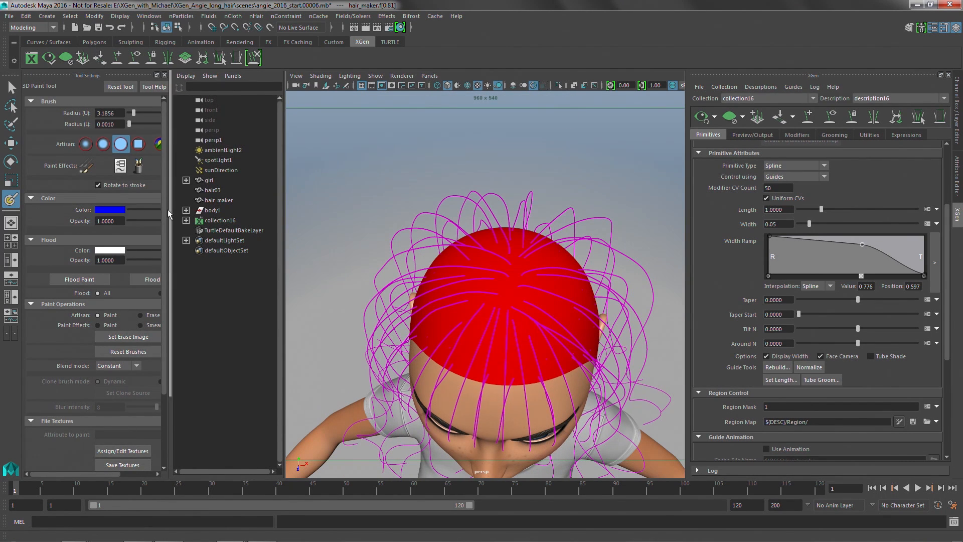
pyautogui.moveTo(168, 210); pyautogui.dragTo(188, 209)
# Paint the character's left half of the scalp blue, from the forehead parting line over the side to the nape.
pyautogui.keyDown('alt'); pyautogui.moveTo(401, 244); pyautogui.dragTo(480, 299); pyautogui.keyUp('alt')
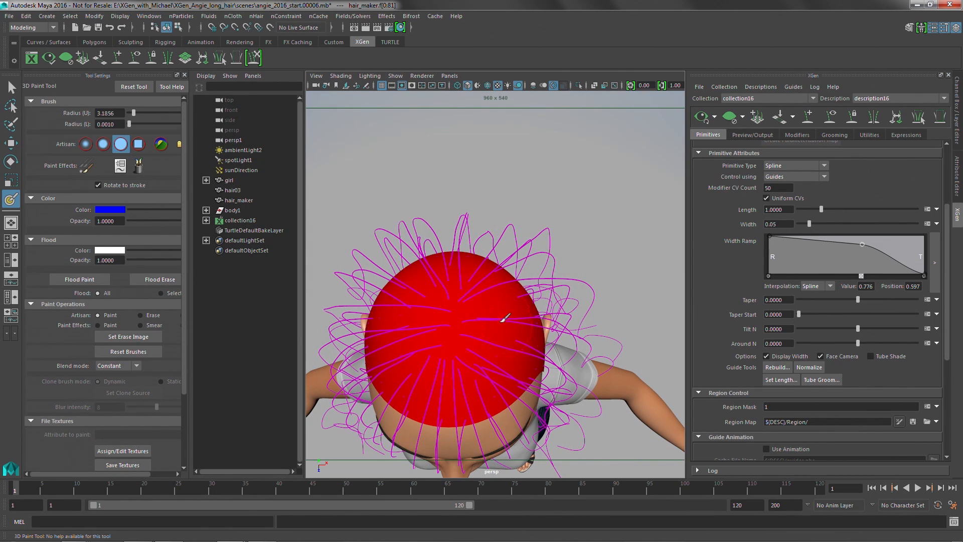
pyautogui.moveTo(498, 348)
pyautogui.mouseDown()
pyautogui.moveTo(489, 314)
pyautogui.moveTo(501, 297)
pyautogui.mouseUp()
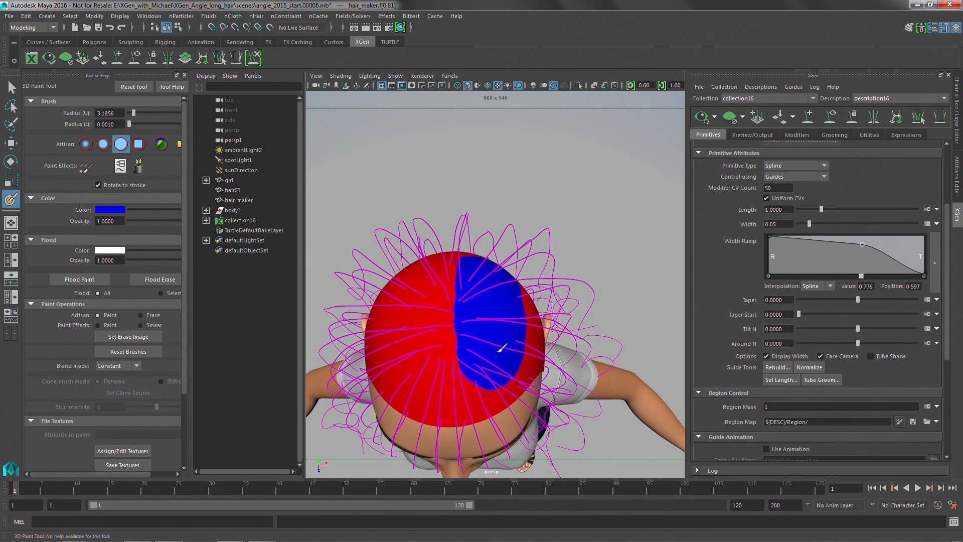
pyautogui.moveTo(502, 347); pyautogui.dragTo(500, 381)
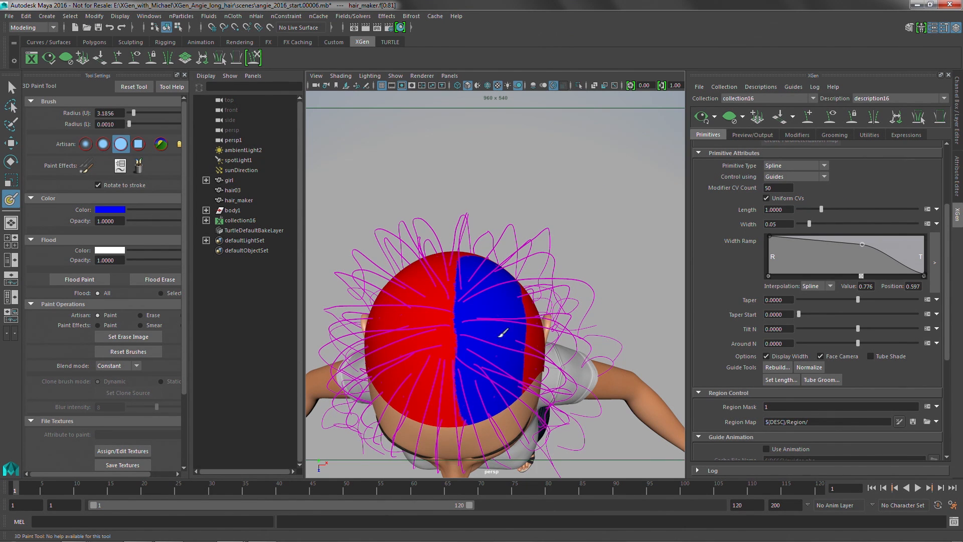
pyautogui.moveTo(502, 332)
pyautogui.keyDown('alt'); pyautogui.mouseDown()
pyautogui.moveTo(516, 333)
pyautogui.moveTo(489, 318)
pyautogui.mouseUp(); pyautogui.keyUp('alt')
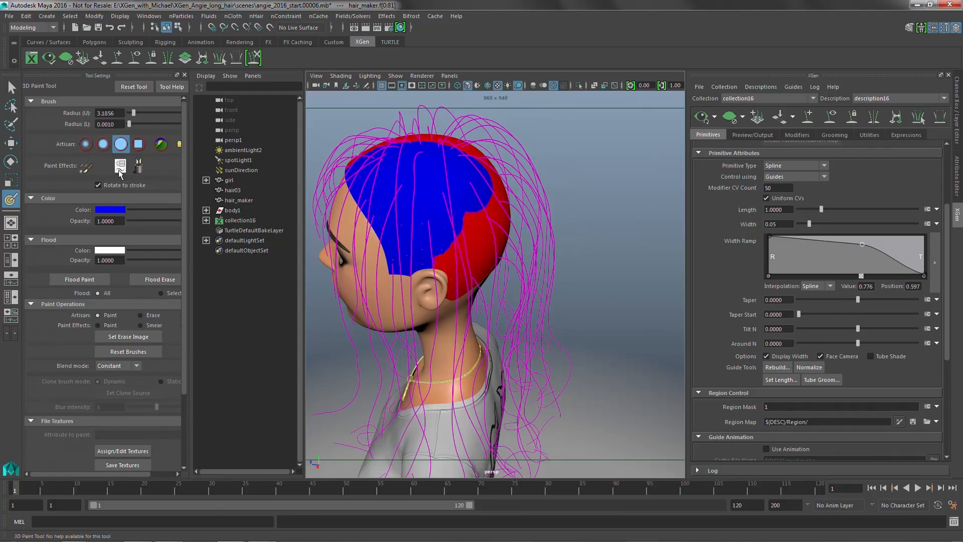
pyautogui.keyDown('alt'); pyautogui.moveTo(494, 213); pyautogui.dragTo(437, 217); pyautogui.keyUp('alt')
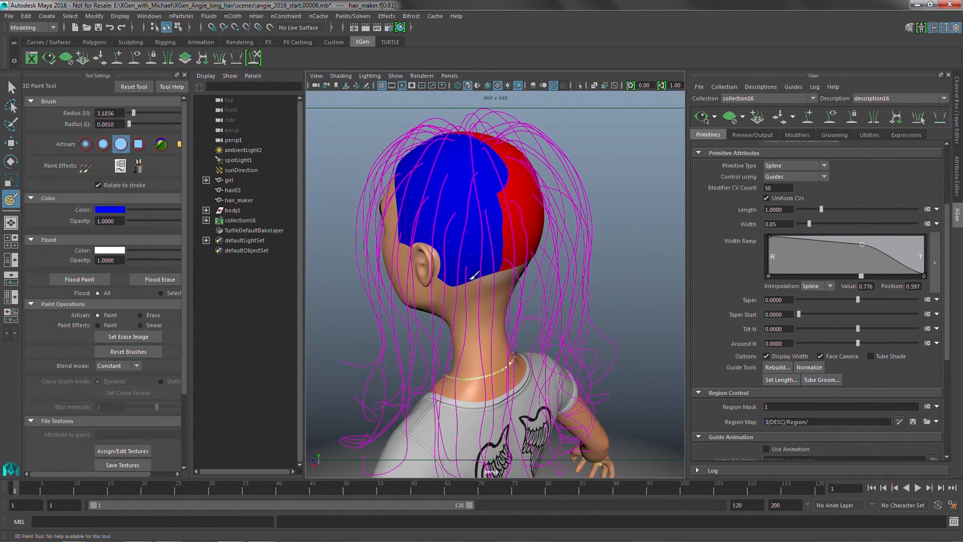
pyautogui.moveTo(484, 208)
pyautogui.keyDown('alt'); pyautogui.mouseDown()
pyautogui.moveTo(494, 200)
pyautogui.moveTo(514, 231)
pyautogui.mouseUp(); pyautogui.keyUp('alt')
pyautogui.moveTo(514, 274)
pyautogui.keyDown('alt'); pyautogui.mouseDown()
pyautogui.moveTo(501, 228)
pyautogui.moveTo(512, 219)
pyautogui.mouseUp(); pyautogui.keyUp('alt')
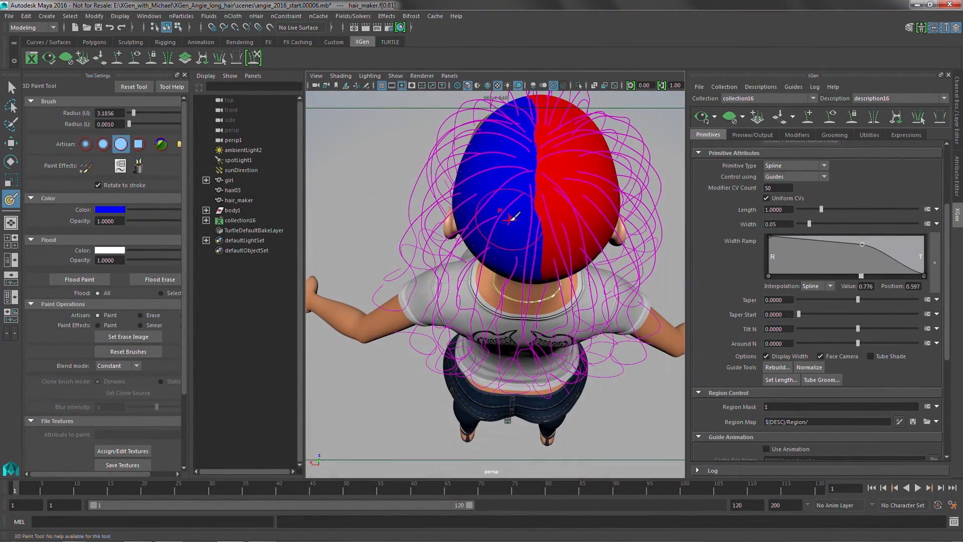
pyautogui.keyDown('alt'); pyautogui.moveTo(507, 141); pyautogui.dragTo(500, 261); pyautogui.keyUp('alt')
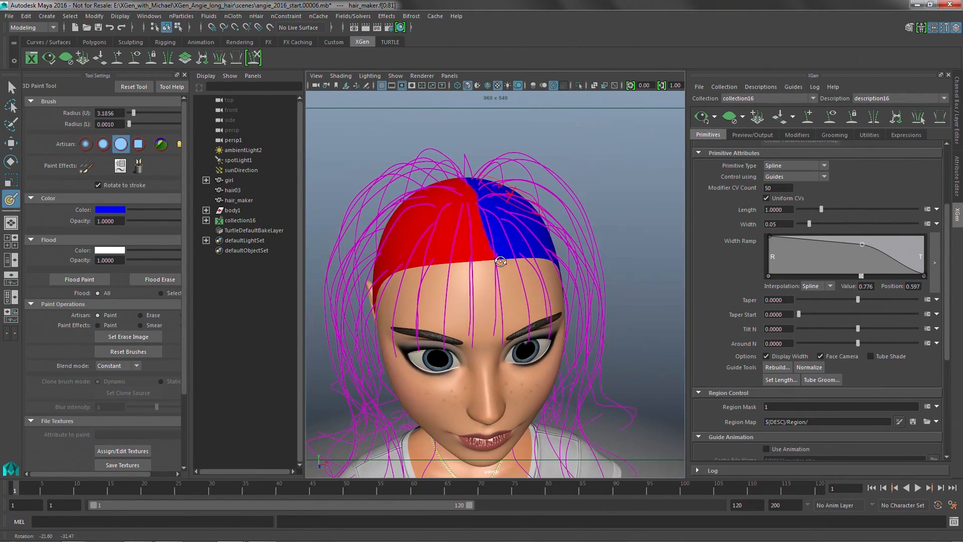
# Switch the paint color to yellow and paint a band along the front hairline for the bangs.
pyautogui.click(111, 211)
pyautogui.click(79, 176)
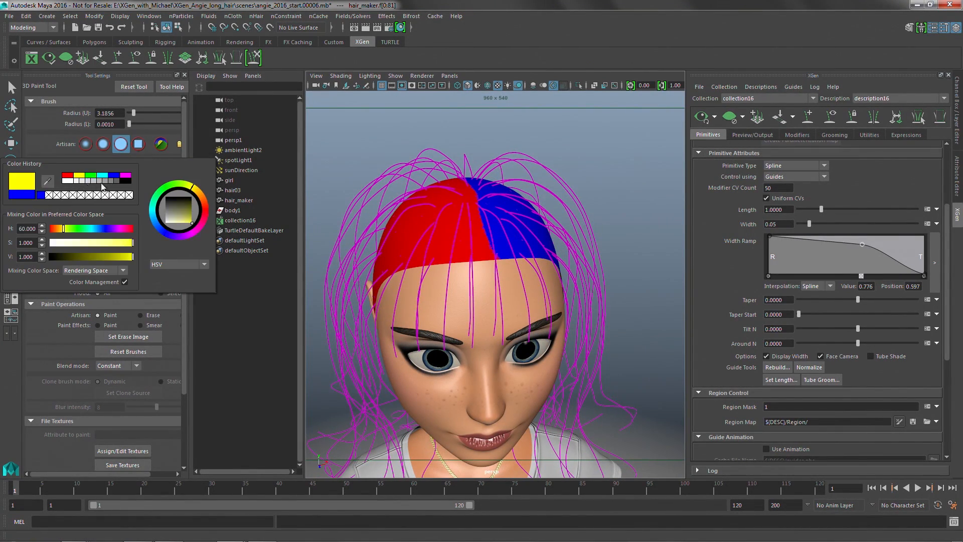
pyautogui.keyDown('alt'); pyautogui.moveTo(421, 240); pyautogui.dragTo(489, 253); pyautogui.keyUp('alt')
pyautogui.moveTo(474, 303)
pyautogui.keyDown('alt'); pyautogui.mouseDown()
pyautogui.moveTo(501, 316)
pyautogui.moveTo(510, 303)
pyautogui.mouseUp(); pyautogui.keyUp('alt')
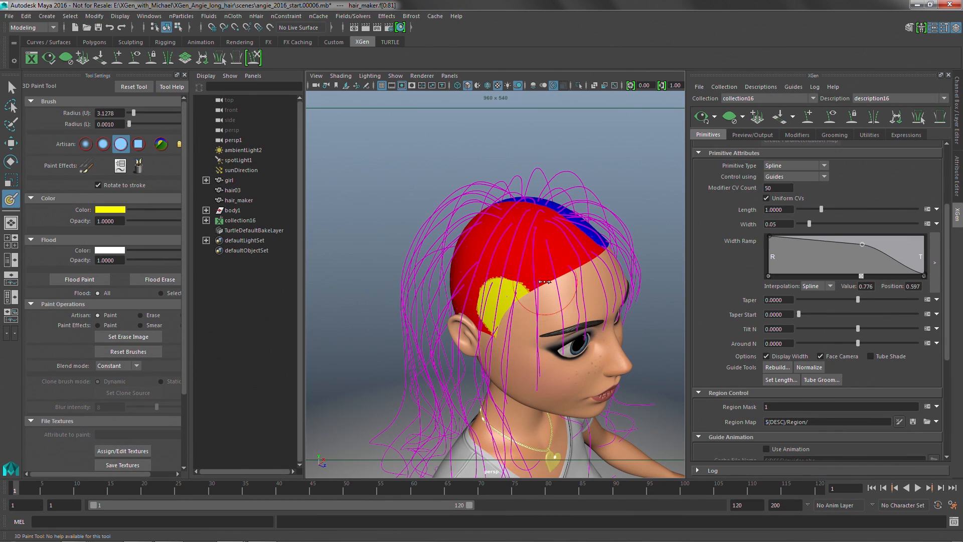
pyautogui.moveTo(544, 277)
pyautogui.mouseDown()
pyautogui.moveTo(526, 283)
pyautogui.moveTo(572, 252)
pyautogui.moveTo(457, 257)
pyautogui.moveTo(441, 245)
pyautogui.mouseUp()
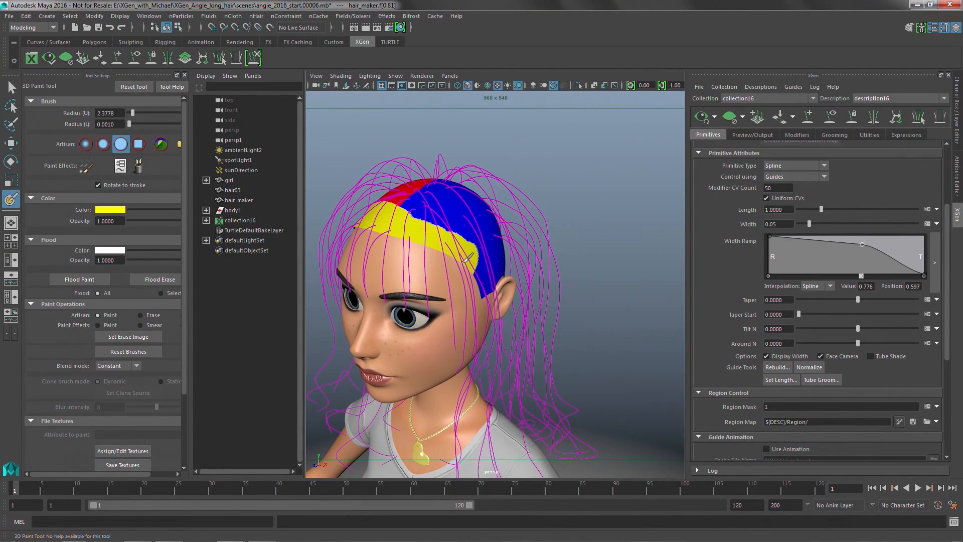
pyautogui.moveTo(486, 284)
pyautogui.keyDown('alt'); pyautogui.mouseDown()
pyautogui.moveTo(494, 274)
pyautogui.moveTo(482, 265)
pyautogui.mouseUp(); pyautogui.keyUp('alt')
pyautogui.moveTo(518, 298)
pyautogui.keyDown('alt'); pyautogui.mouseDown()
pyautogui.moveTo(408, 294)
pyautogui.moveTo(503, 288)
pyautogui.mouseUp(); pyautogui.keyUp('alt')
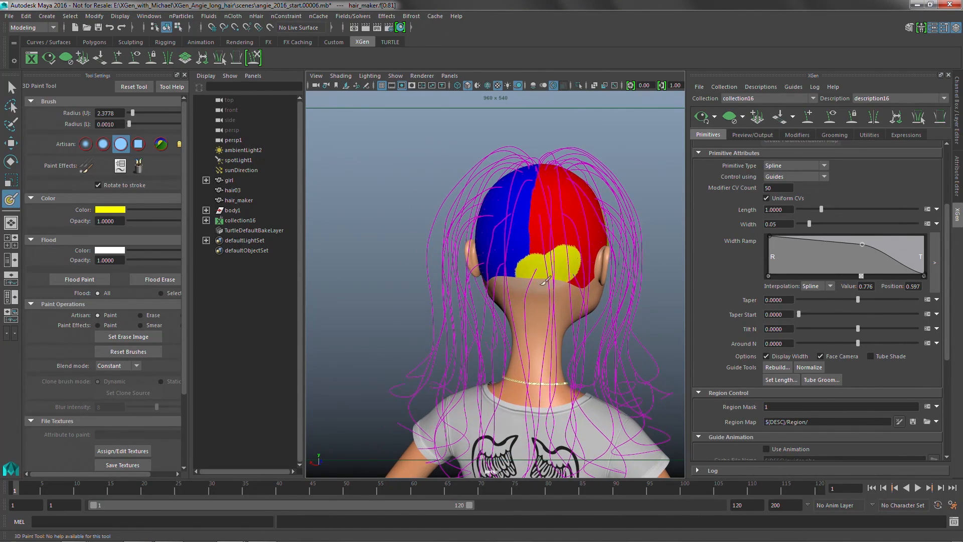
# Repaint the yellow patches at the back of the scalp with blue and red to match each half.
pyautogui.keyDown('alt'); pyautogui.moveTo(523, 255); pyautogui.dragTo(539, 265); pyautogui.keyUp('alt')
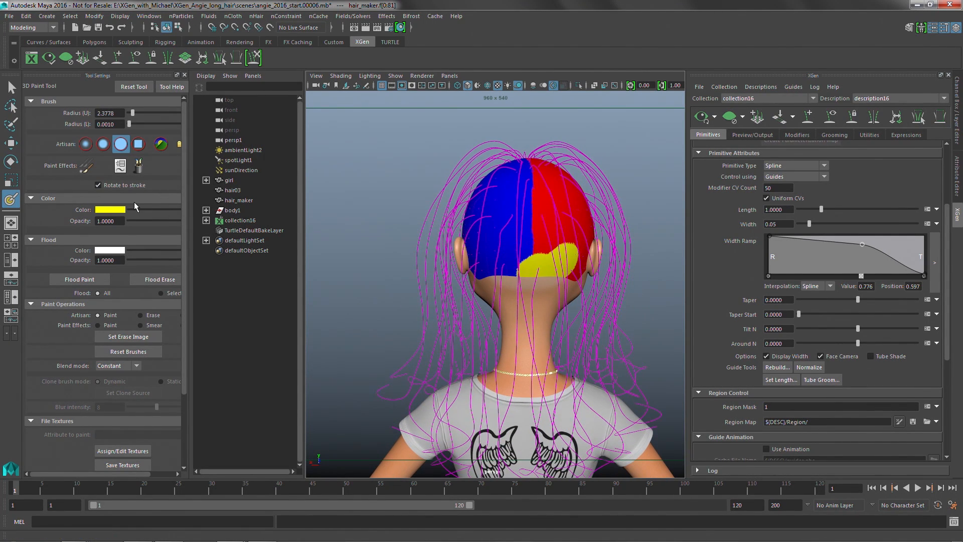
pyautogui.moveTo(189, 206); pyautogui.dragTo(232, 207)
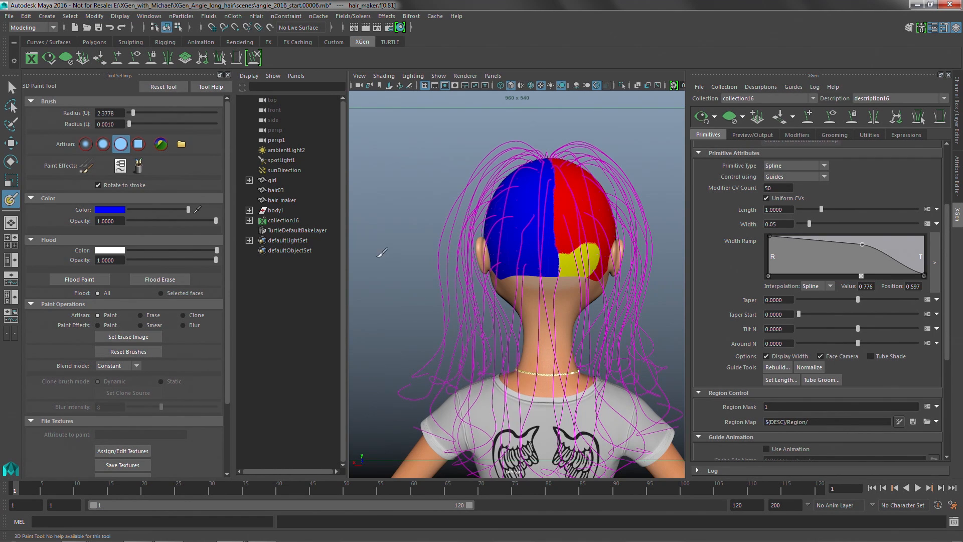
pyautogui.keyDown('alt'); pyautogui.moveTo(382, 252); pyautogui.dragTo(471, 279); pyautogui.keyUp('alt')
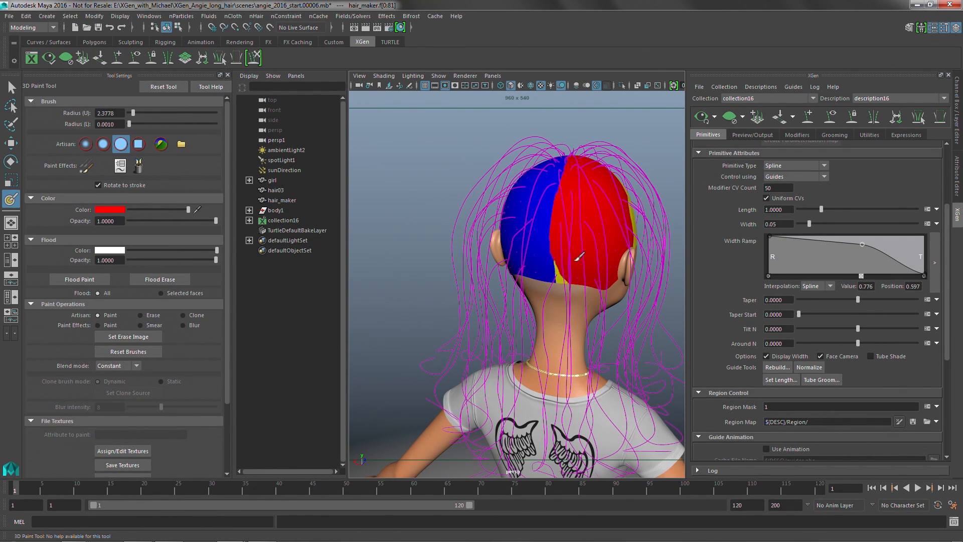
pyautogui.keyDown('alt'); pyautogui.moveTo(577, 284); pyautogui.dragTo(454, 273); pyautogui.keyUp('alt')
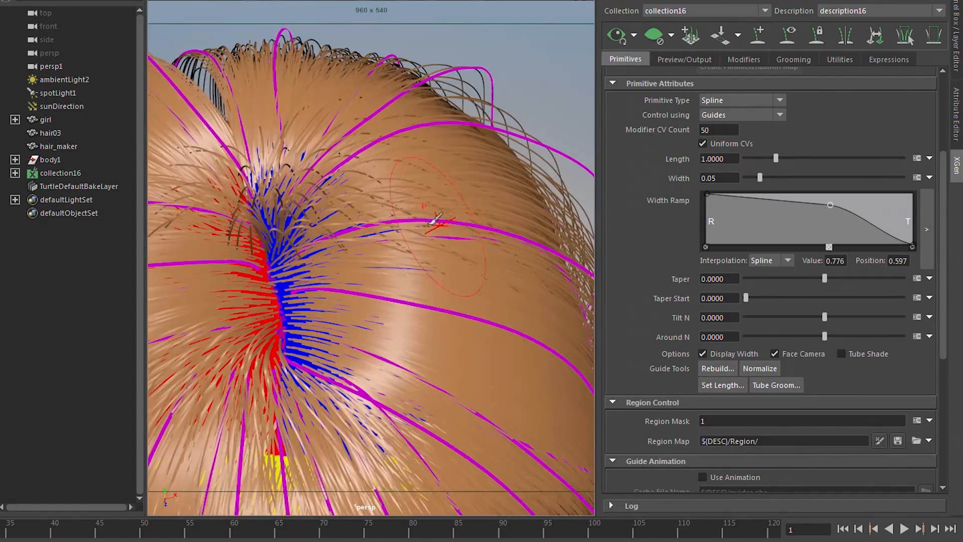
# Inspect the hair preview along the parting and down the back of the head, and clear the preview.
pyautogui.moveTo(437, 219)
pyautogui.keyDown('alt'); pyautogui.mouseDown()
pyautogui.moveTo(458, 147)
pyautogui.moveTo(461, 189)
pyautogui.moveTo(467, 146)
pyautogui.moveTo(237, 139)
pyautogui.moveTo(346, 123)
pyautogui.mouseUp(); pyautogui.keyUp('alt')
pyautogui.keyDown('alt'); pyautogui.moveTo(346, 123); pyautogui.dragTo(454, 153, button='right'); pyautogui.keyUp('alt')
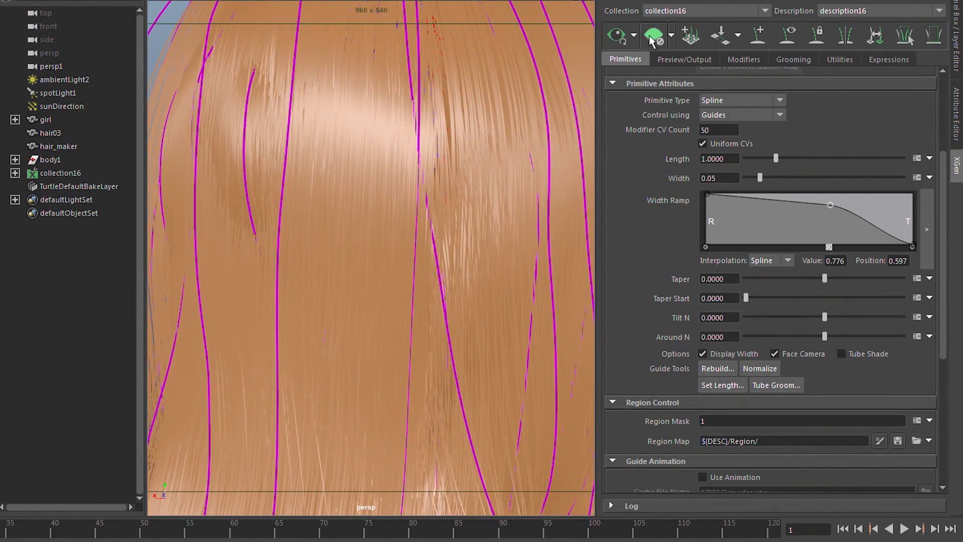
pyautogui.click(651, 38)
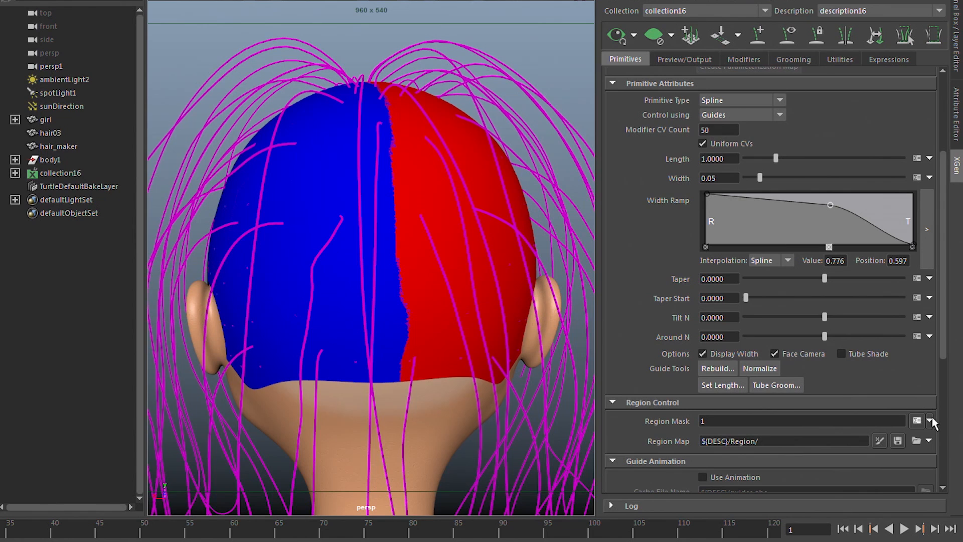
pyautogui.click(932, 435)
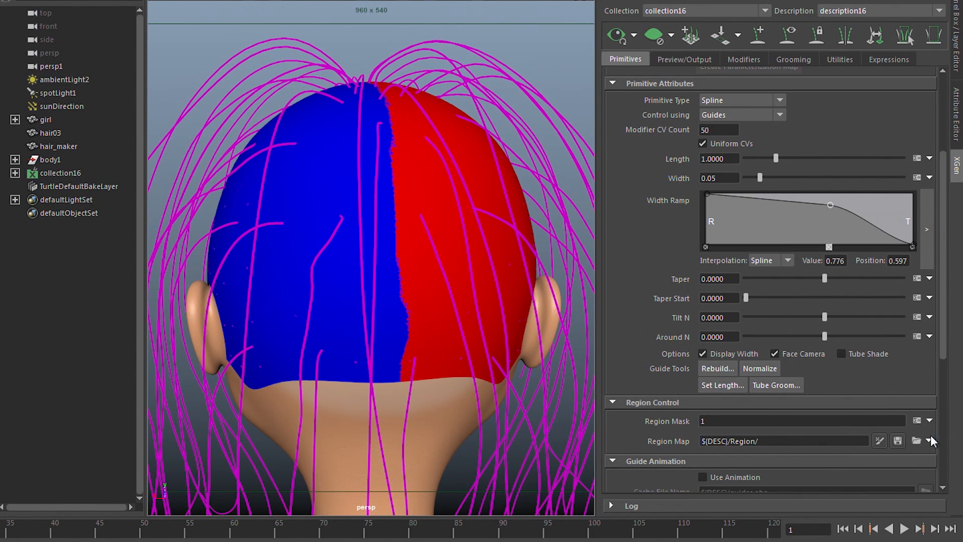
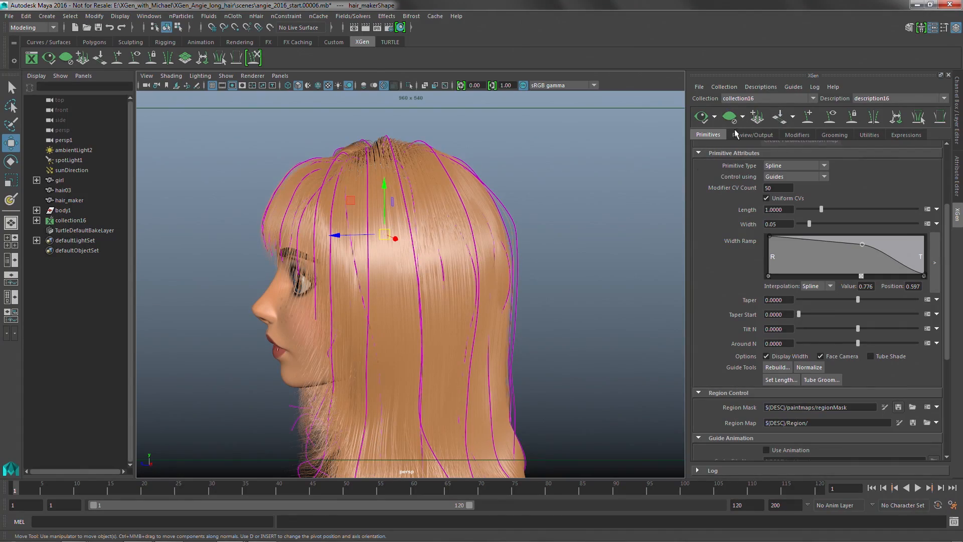
# Clear the hair preview and select a row of neighbouring guides across the back of the head.
pyautogui.click(735, 120)
pyautogui.keyDown('alt'); pyautogui.moveTo(576, 155); pyautogui.dragTo(378, 236); pyautogui.keyUp('alt')
pyautogui.click(346, 217)
pyautogui.keyDown('shift'); pyautogui.click(361, 236); pyautogui.keyUp('shift')
pyautogui.keyDown('shift'); pyautogui.click(397, 237); pyautogui.keyUp('shift')
pyautogui.keyDown('shift'); pyautogui.click(442, 234); pyautogui.keyUp('shift')
pyautogui.keyDown('alt'); pyautogui.moveTo(486, 240); pyautogui.dragTo(574, 253); pyautogui.keyUp('alt')
pyautogui.keyDown('shift'); pyautogui.click(446, 244); pyautogui.keyUp('shift')
pyautogui.keyDown('shift'); pyautogui.click(499, 256); pyautogui.keyUp('shift')
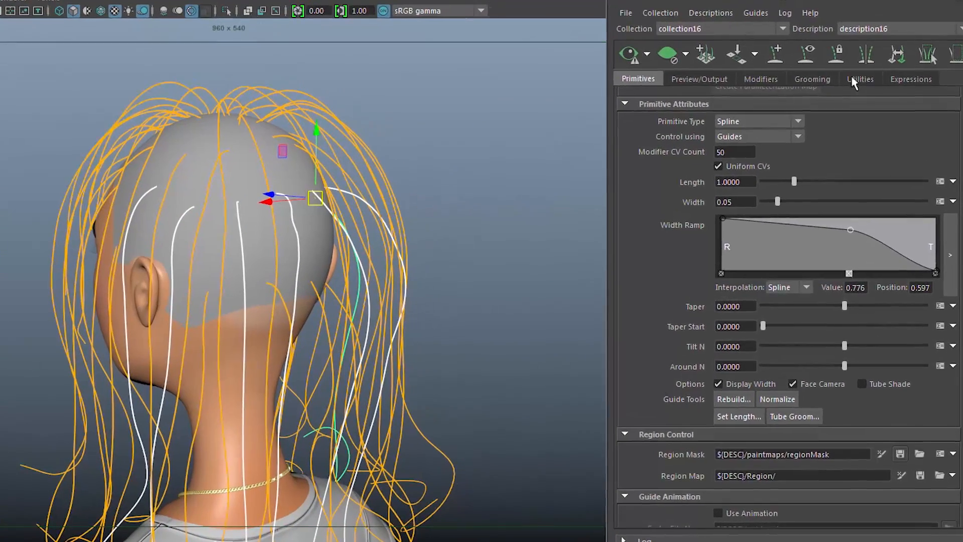
# Convert the selected guides to a surface with the Guides To Surface utility, and convert that surface back to guides.
pyautogui.click(852, 79)
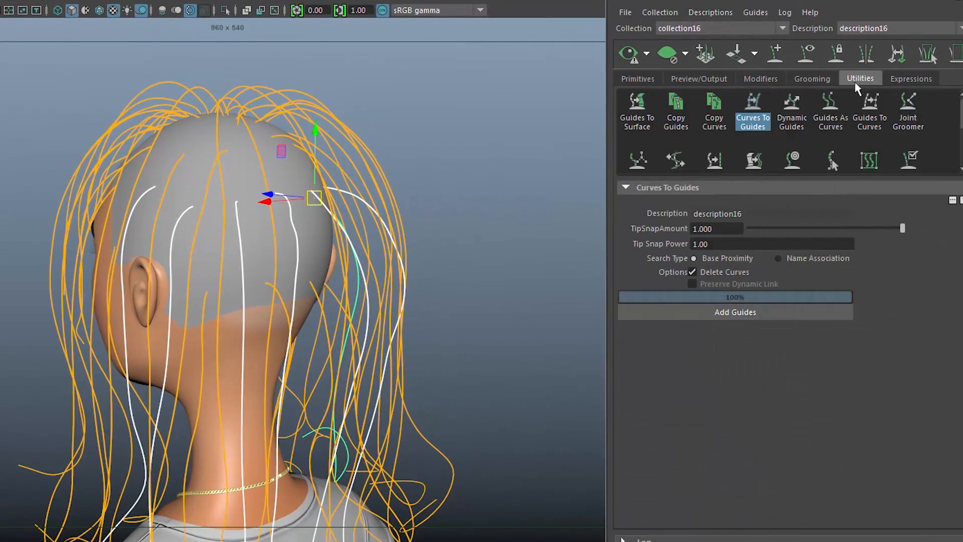
pyautogui.click(763, 123)
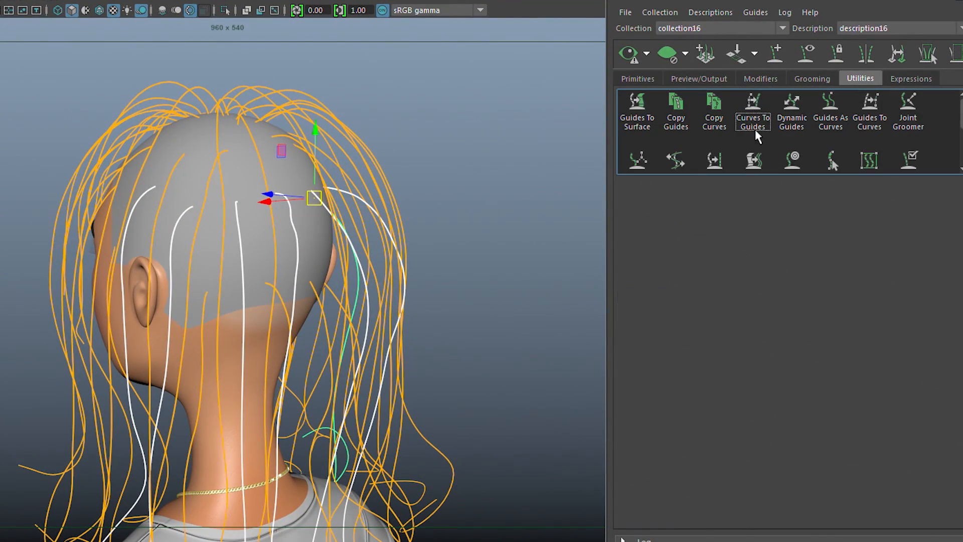
pyautogui.click(635, 115)
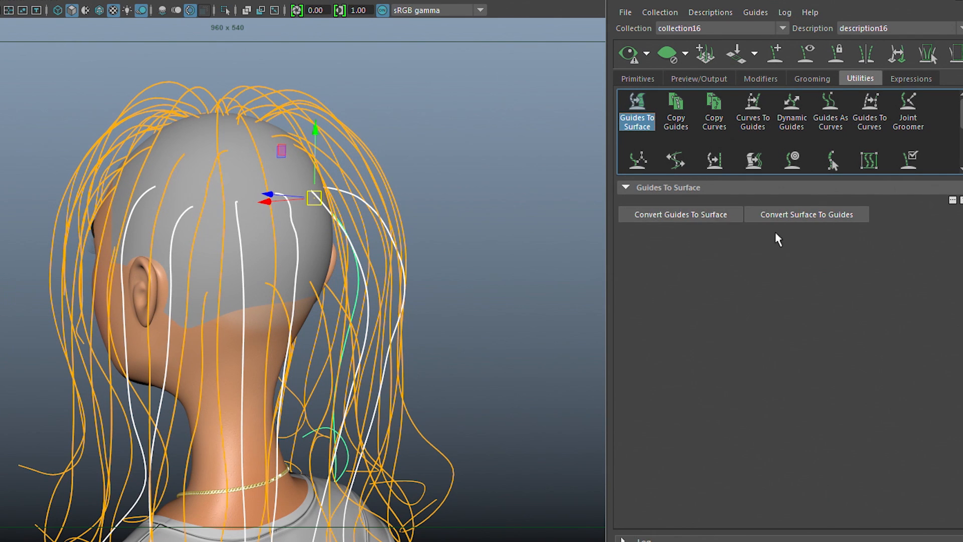
pyautogui.click(675, 221)
pyautogui.keyDown('alt'); pyautogui.moveTo(441, 196); pyautogui.dragTo(225, 321); pyautogui.keyUp('alt')
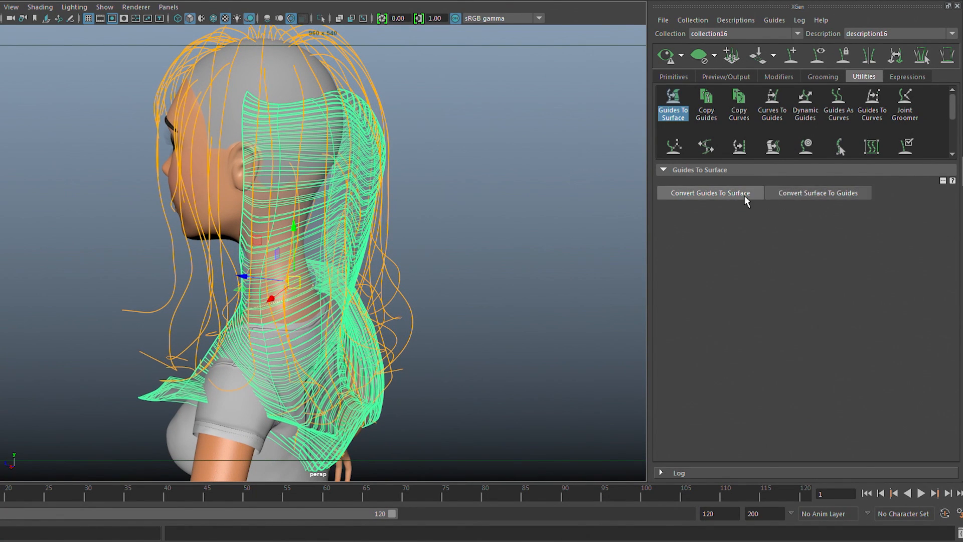
pyautogui.click(798, 195)
# Select all hair guides on the head and rebuild them with a CV count of 40.
pyautogui.keyDown('alt'); pyautogui.moveTo(544, 181); pyautogui.dragTo(437, 146); pyautogui.keyUp('alt')
pyautogui.moveTo(164, 88); pyautogui.dragTo(145, 113)
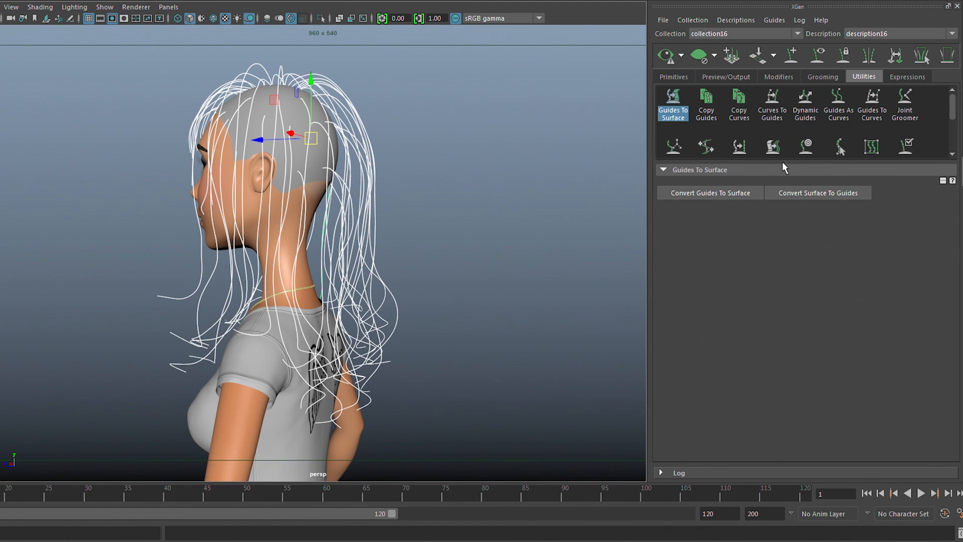
pyautogui.moveTo(822, 160); pyautogui.dragTo(829, 193)
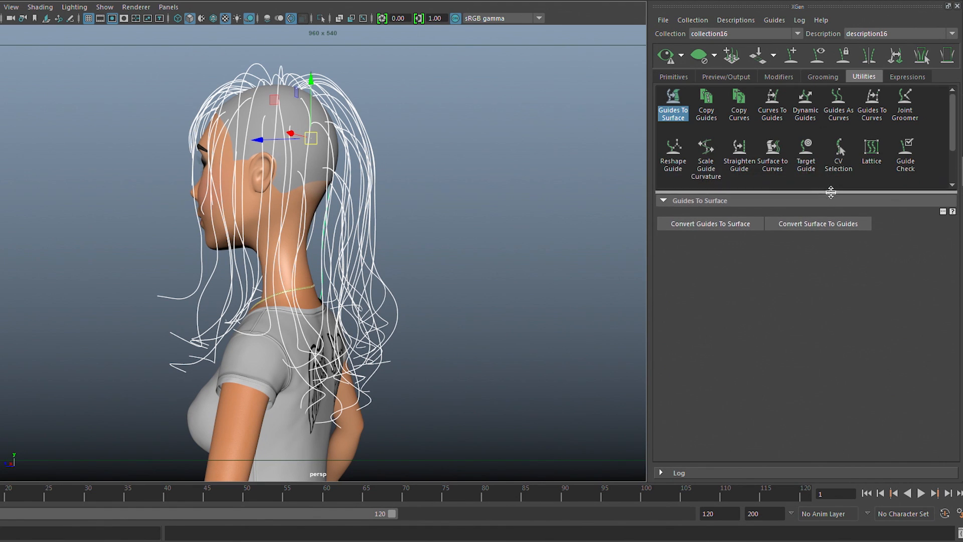
pyautogui.click(674, 77)
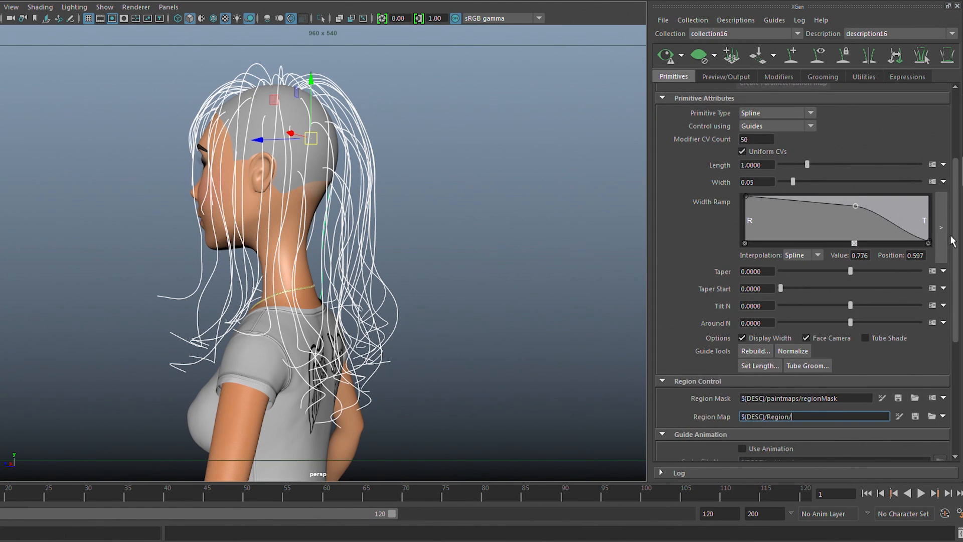
pyautogui.scroll(-3, 952, 241)
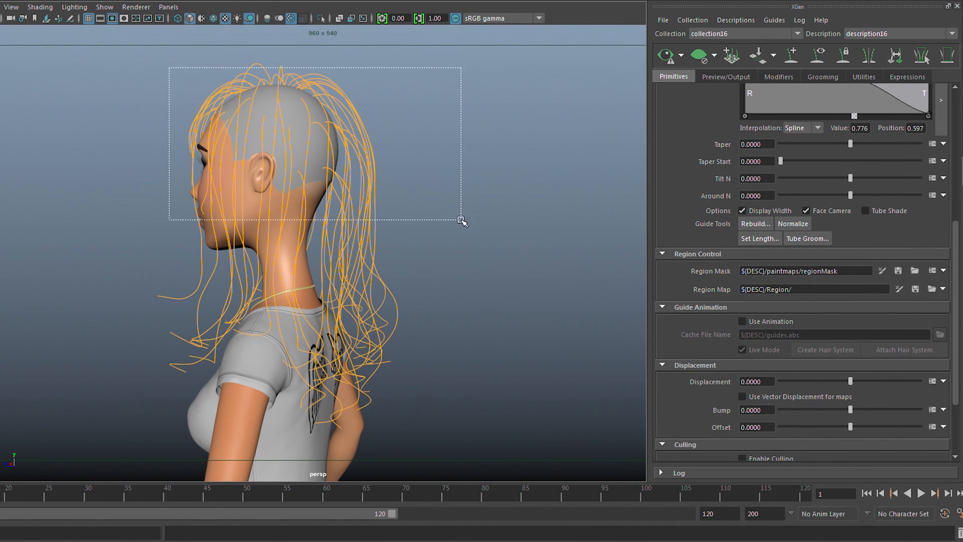
pyautogui.moveTo(461, 219); pyautogui.dragTo(462, 219)
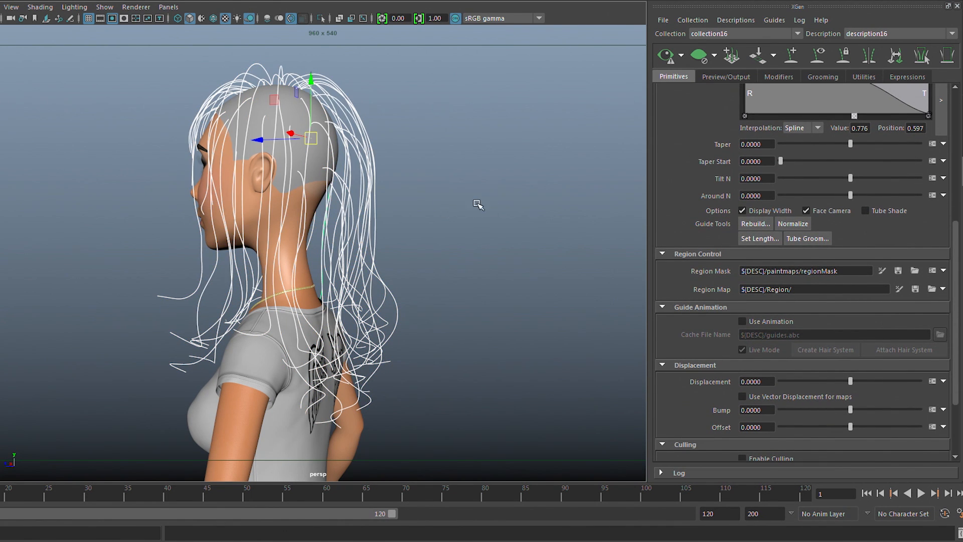
pyautogui.click(754, 223)
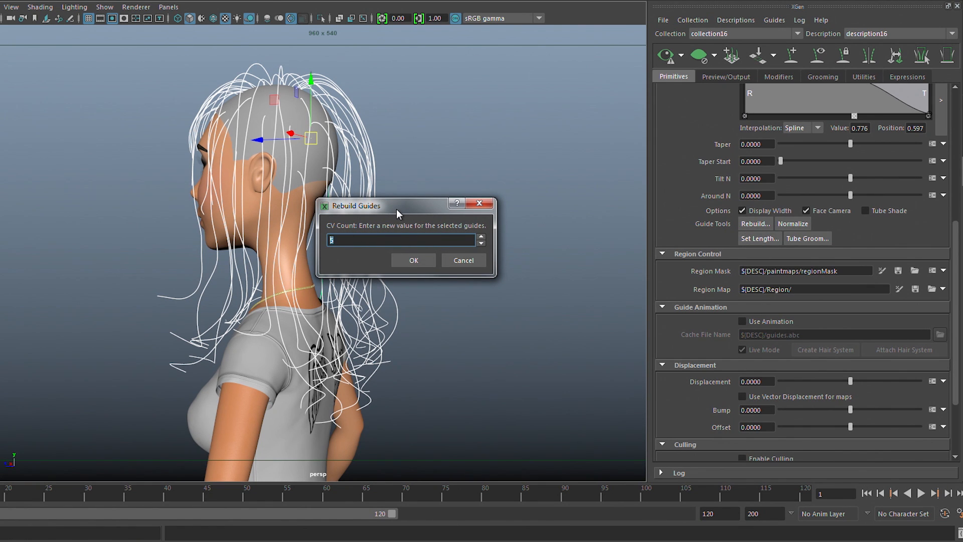
pyautogui.write('40')
pyautogui.click(414, 257)
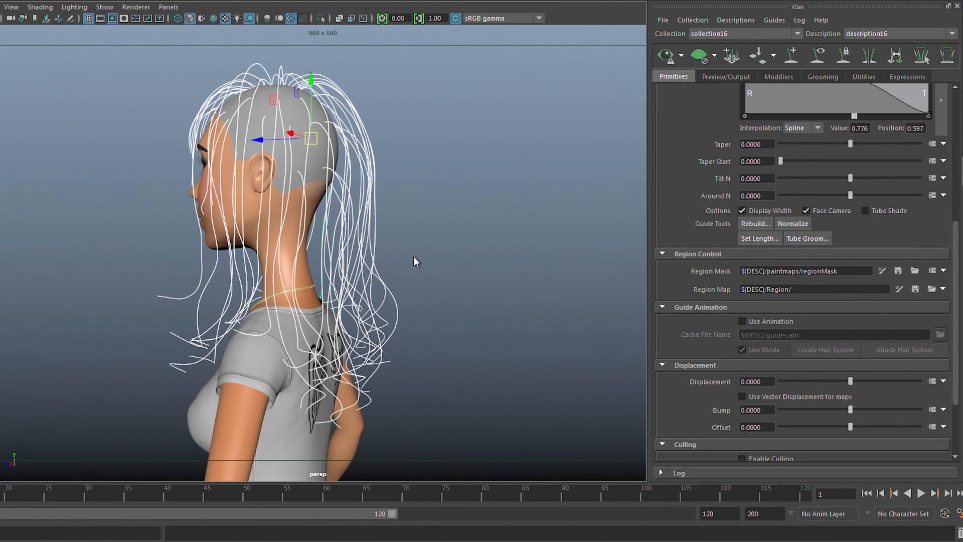
# Select the guides above and behind the ear on the left side of the back of the head.
pyautogui.keyDown('alt'); pyautogui.moveTo(430, 228); pyautogui.dragTo(385, 243); pyautogui.keyUp('alt')
pyautogui.keyDown('alt'); pyautogui.moveTo(396, 245); pyautogui.dragTo(491, 256, button='right'); pyautogui.keyUp('alt')
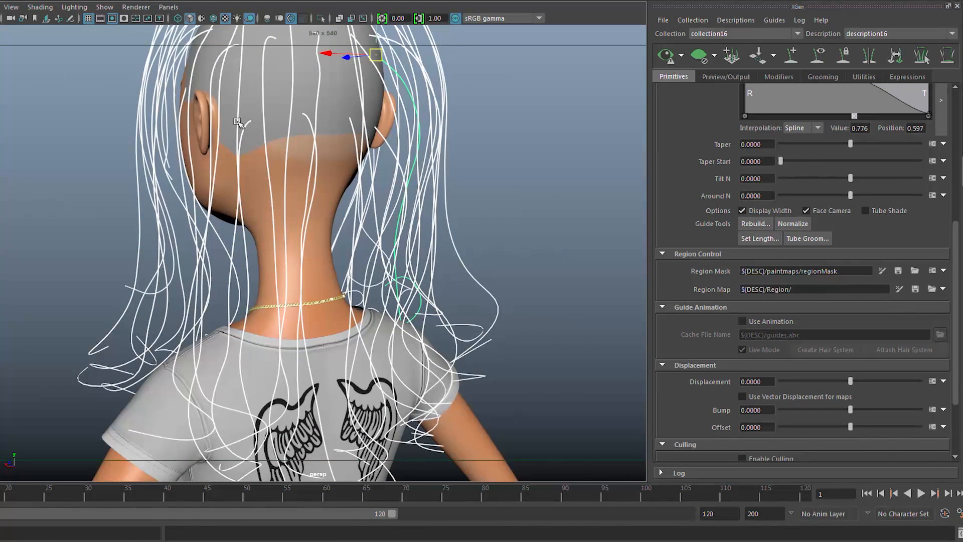
pyautogui.keyDown('alt'); pyautogui.moveTo(275, 158); pyautogui.dragTo(309, 160); pyautogui.keyUp('alt')
pyautogui.keyDown('alt'); pyautogui.moveTo(309, 161); pyautogui.dragTo(297, 198, button='middle'); pyautogui.keyUp('alt')
pyautogui.keyDown('alt'); pyautogui.moveTo(296, 197); pyautogui.dragTo(284, 189); pyautogui.keyUp('alt')
pyautogui.click(203, 112)
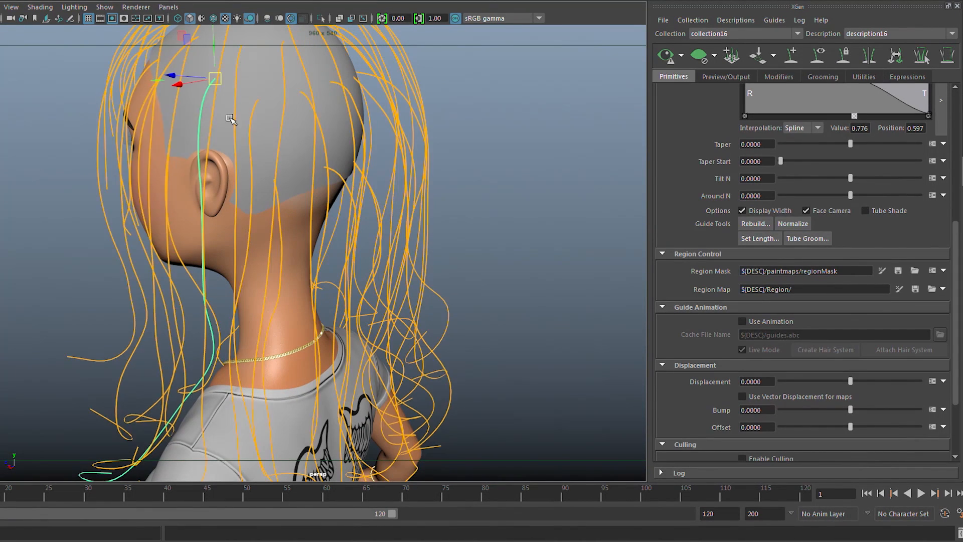
pyautogui.hotkey('ctrl', 'y')
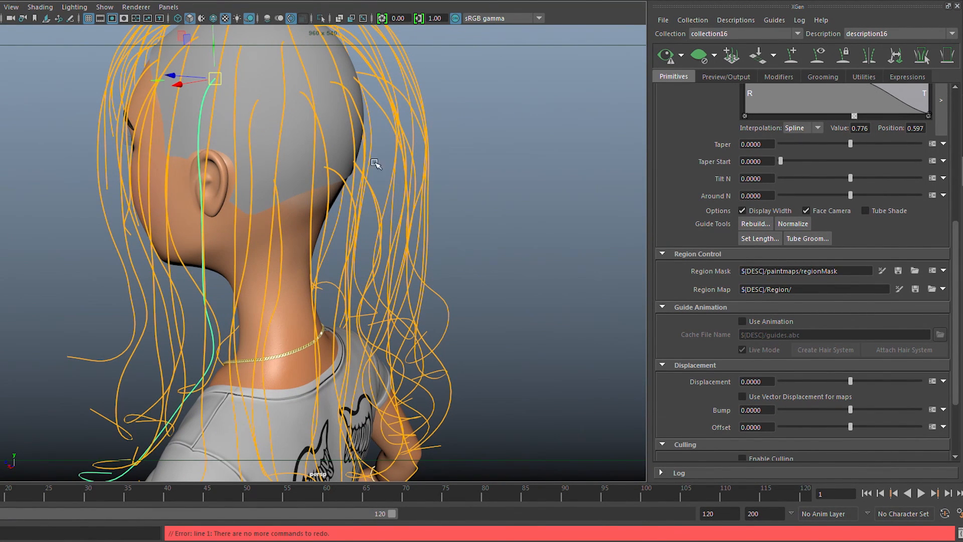
pyautogui.keyDown('alt'); pyautogui.moveTo(465, 173); pyautogui.dragTo(261, 140); pyautogui.keyUp('alt')
pyautogui.click(230, 114)
pyautogui.keyDown('shift'); pyautogui.click(193, 86); pyautogui.keyUp('shift')
pyautogui.keyDown('alt'); pyautogui.moveTo(193, 86); pyautogui.dragTo(263, 125); pyautogui.keyUp('alt')
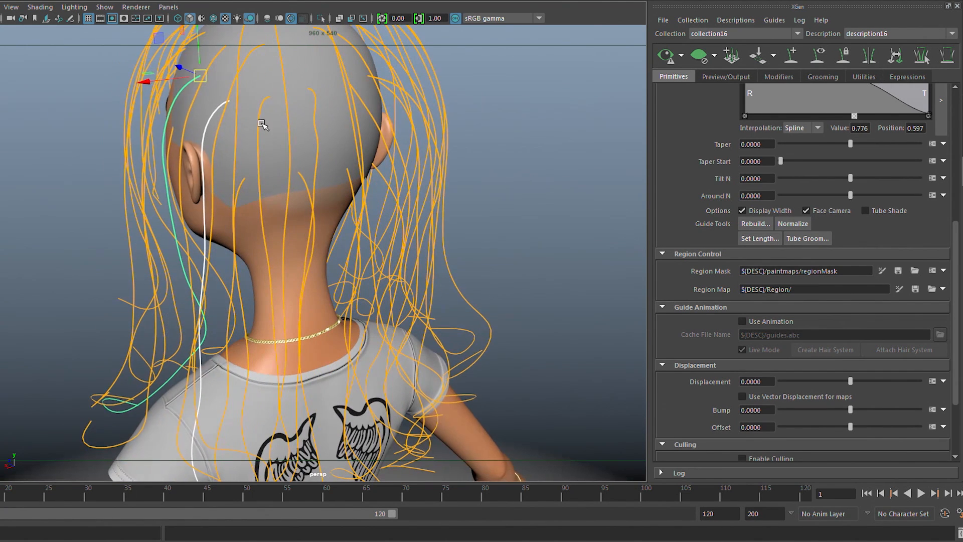
# Extend the guide selection across the back of the head towards the other ear and group the selected guides.
pyautogui.keyDown('shift'); pyautogui.click(266, 111); pyautogui.keyUp('shift')
pyautogui.keyDown('shift'); pyautogui.click(312, 108); pyautogui.keyUp('shift')
pyautogui.keyDown('alt'); pyautogui.moveTo(312, 108); pyautogui.dragTo(359, 132); pyautogui.keyUp('alt')
pyautogui.keyDown('shift'); pyautogui.click(363, 126); pyautogui.keyUp('shift')
pyautogui.keyDown('shift'); pyautogui.click(396, 92); pyautogui.keyUp('shift')
pyautogui.keyDown('alt'); pyautogui.moveTo(382, 111); pyautogui.dragTo(512, 102); pyautogui.keyUp('alt')
pyautogui.hotkey('ctrl', 'g')
pyautogui.click(511, 102)
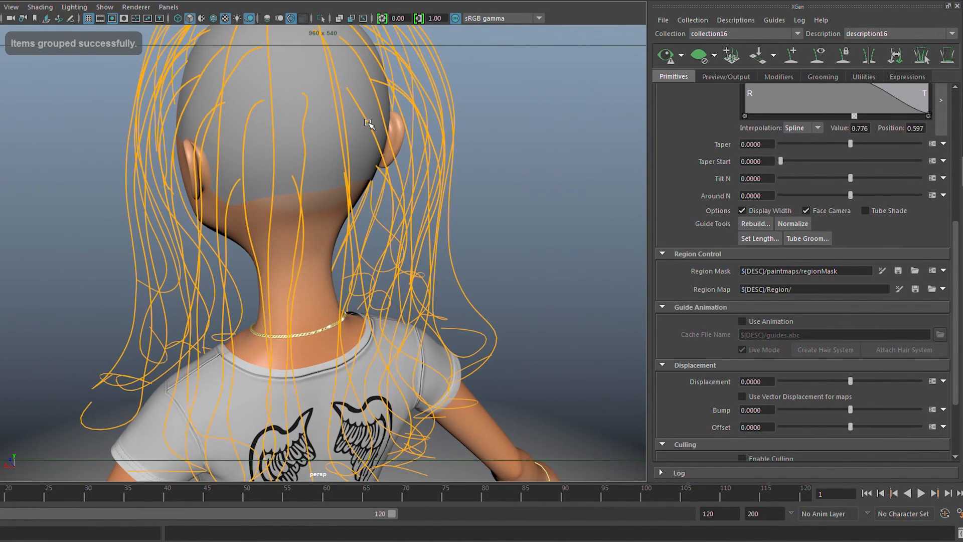
# Convert the five guides across the back of the head to a surface with the Guides To Surface utility.
pyautogui.click(383, 125)
pyautogui.keyDown('alt'); pyautogui.moveTo(383, 125); pyautogui.dragTo(485, 170); pyautogui.keyUp('alt')
pyautogui.click(862, 76)
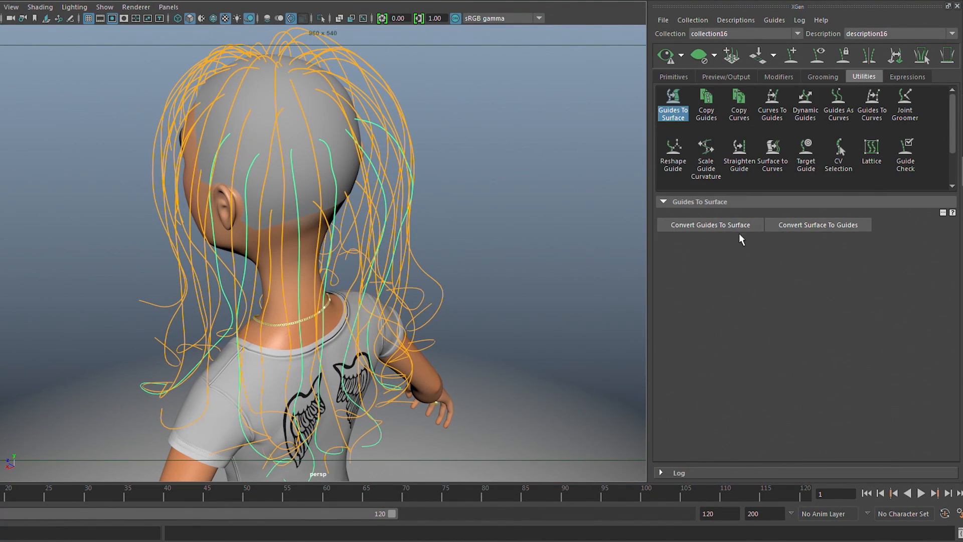
pyautogui.click(662, 226)
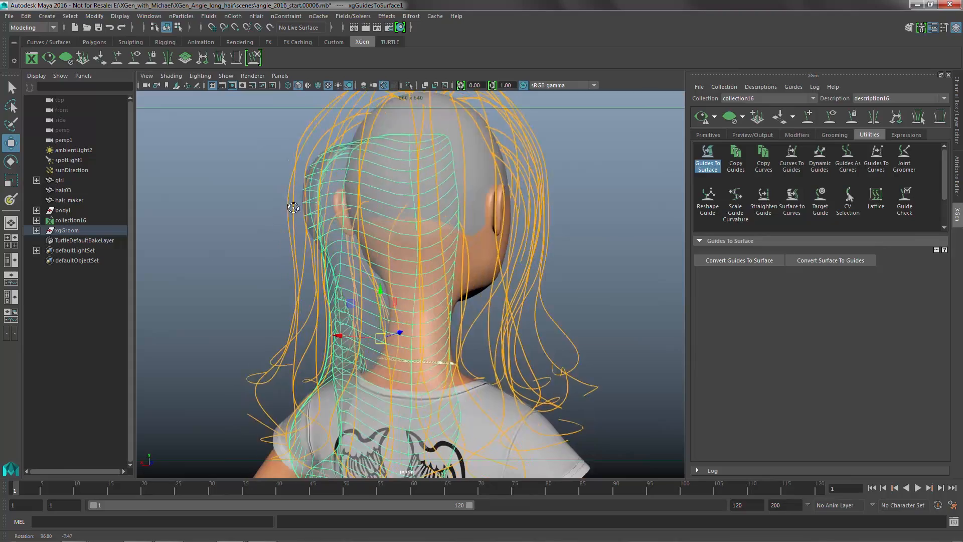
pyautogui.keyDown('alt'); pyautogui.moveTo(279, 220); pyautogui.dragTo(321, 220); pyautogui.keyUp('alt')
# Start the Sculpt Geometry Tool from the Modeling set and sculpt the guide surface around the back of the head.
pyautogui.click(37, 28)
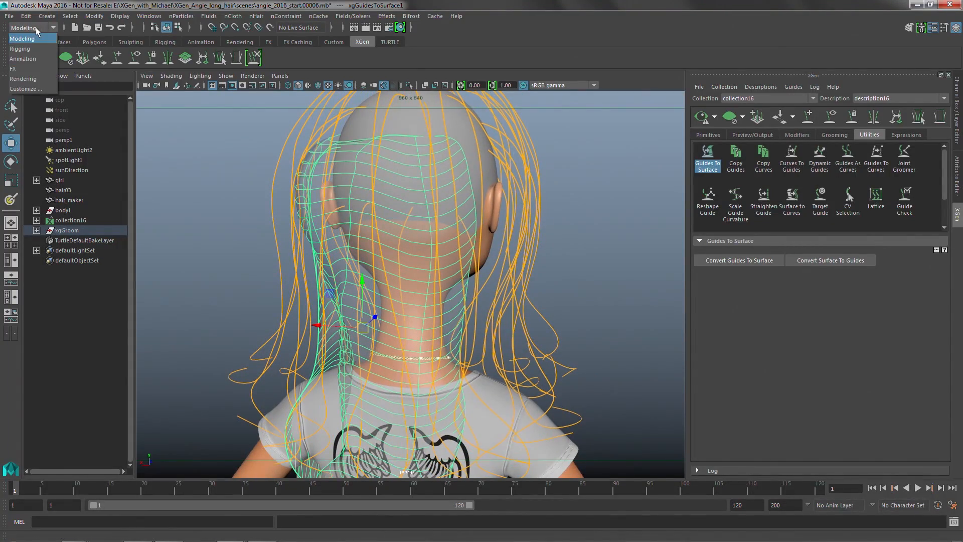
pyautogui.click(28, 40)
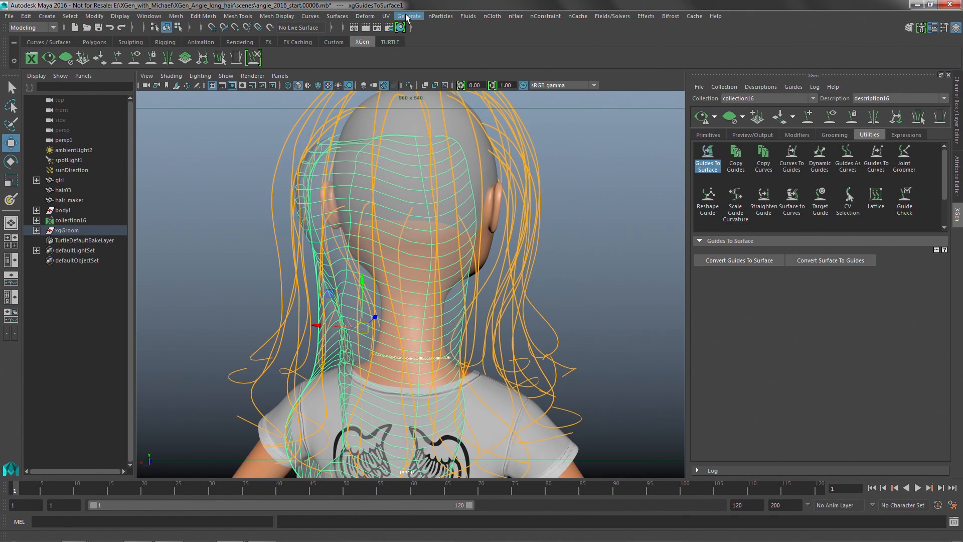
pyautogui.click(332, 16)
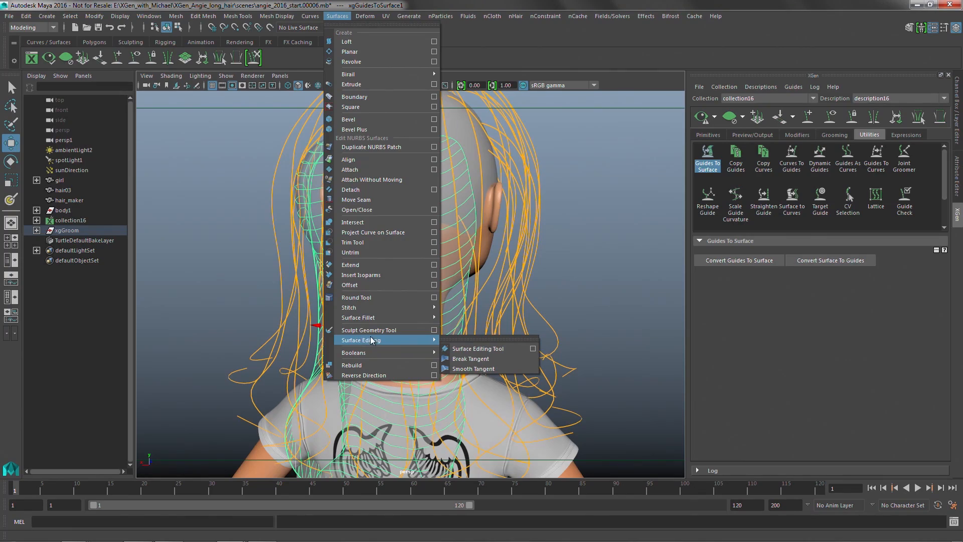
pyautogui.click(373, 329)
pyautogui.keyDown('alt'); pyautogui.moveTo(381, 257); pyautogui.dragTo(390, 254); pyautogui.keyUp('alt')
pyautogui.moveTo(351, 215)
pyautogui.keyDown('alt'); pyautogui.mouseDown()
pyautogui.moveTo(423, 243)
pyautogui.moveTo(410, 226)
pyautogui.mouseUp(); pyautogui.keyUp('alt')
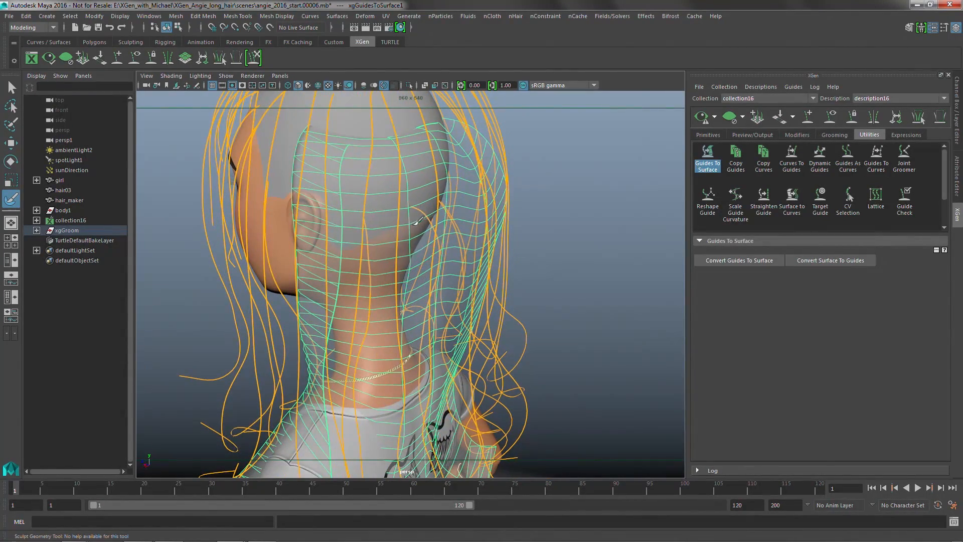
pyautogui.keyDown('alt'); pyautogui.moveTo(405, 277); pyautogui.dragTo(425, 250); pyautogui.keyUp('alt')
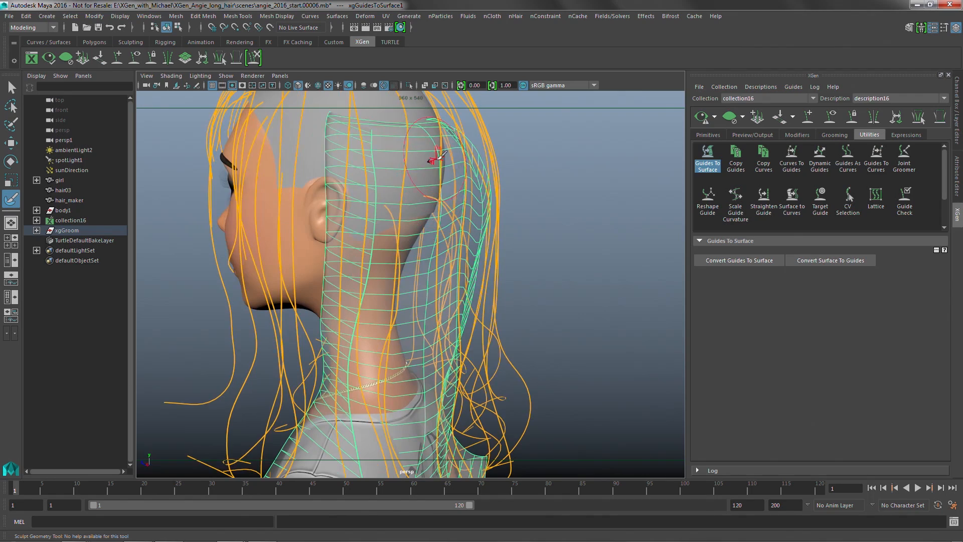
pyautogui.keyDown('alt'); pyautogui.moveTo(404, 286); pyautogui.dragTo(397, 209); pyautogui.keyUp('alt')
pyautogui.keyDown('alt'); pyautogui.moveTo(405, 256); pyautogui.dragTo(388, 195); pyautogui.keyUp('alt')
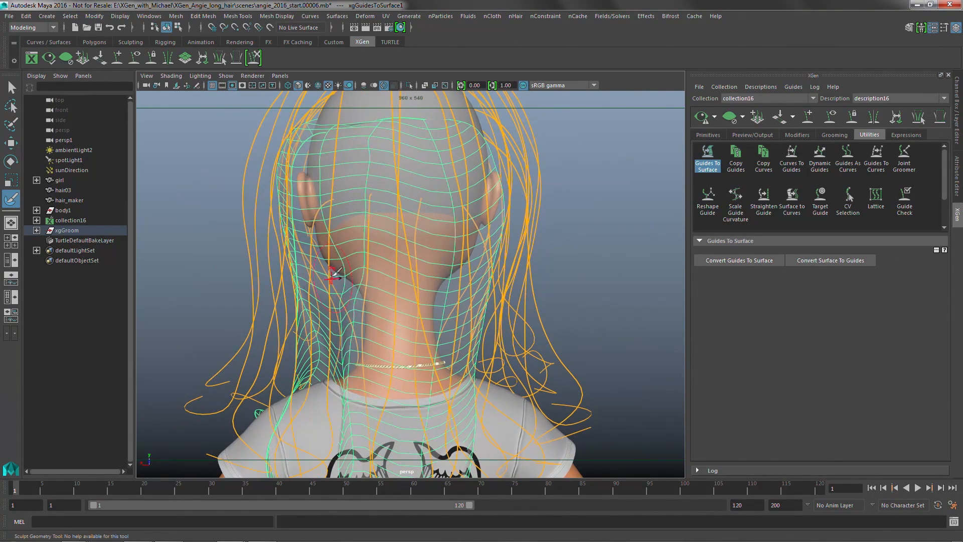
# Sculpt the side edges and neck area of the guide surface to even out its folds down to the shoulders.
pyautogui.keyDown('alt'); pyautogui.moveTo(335, 351); pyautogui.dragTo(339, 286); pyautogui.keyUp('alt')
pyautogui.moveTo(390, 348)
pyautogui.keyDown('alt'); pyautogui.mouseDown()
pyautogui.moveTo(366, 317)
pyautogui.moveTo(445, 216)
pyautogui.moveTo(397, 220)
pyautogui.moveTo(401, 202)
pyautogui.mouseUp(); pyautogui.keyUp('alt')
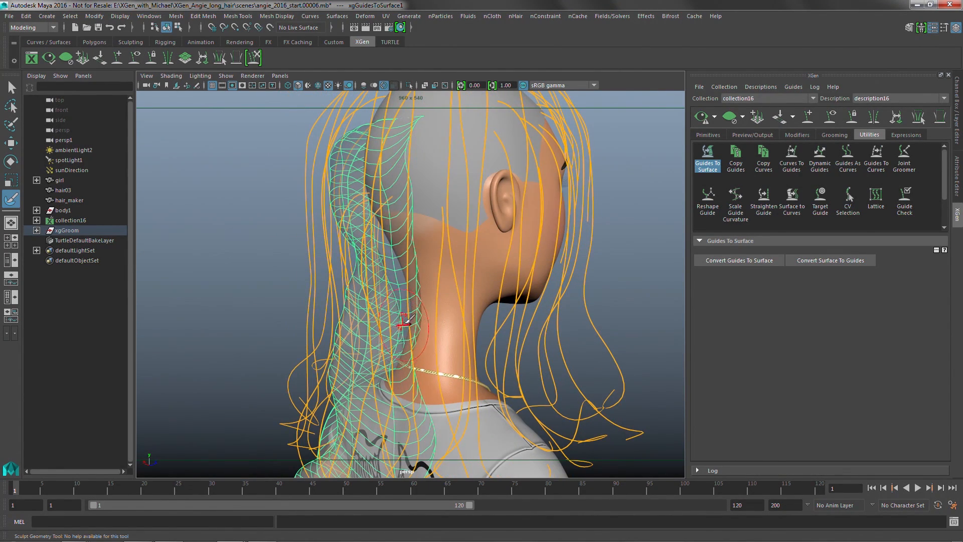
pyautogui.keyDown('alt'); pyautogui.moveTo(401, 341); pyautogui.dragTo(430, 292); pyautogui.keyUp('alt')
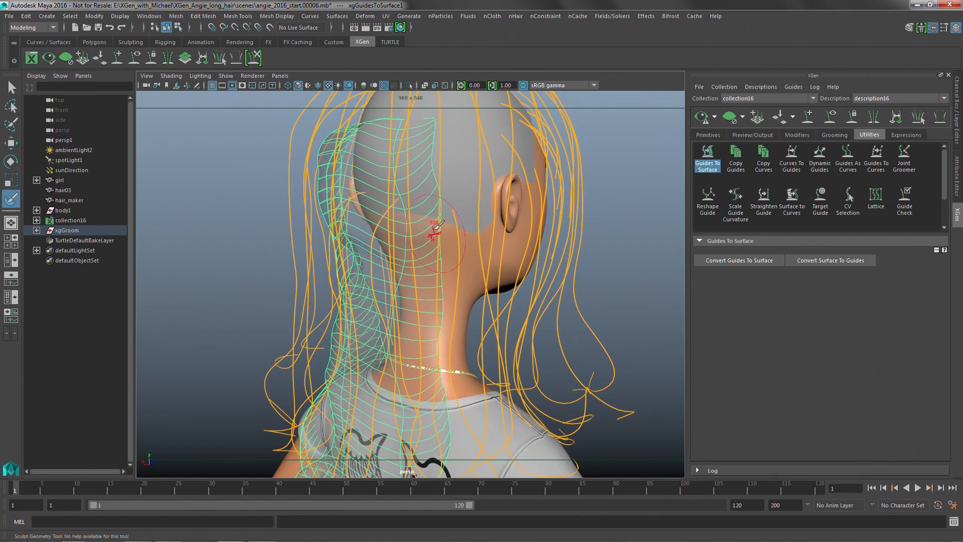
pyautogui.keyDown('alt'); pyautogui.moveTo(436, 224); pyautogui.dragTo(413, 242); pyautogui.keyUp('alt')
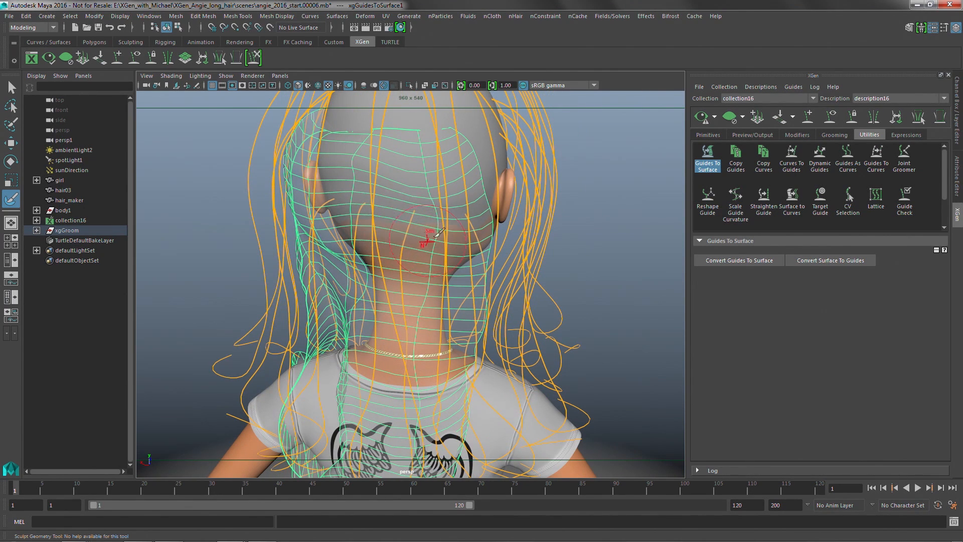
pyautogui.keyDown('alt'); pyautogui.moveTo(341, 207); pyautogui.dragTo(337, 231); pyautogui.keyUp('alt')
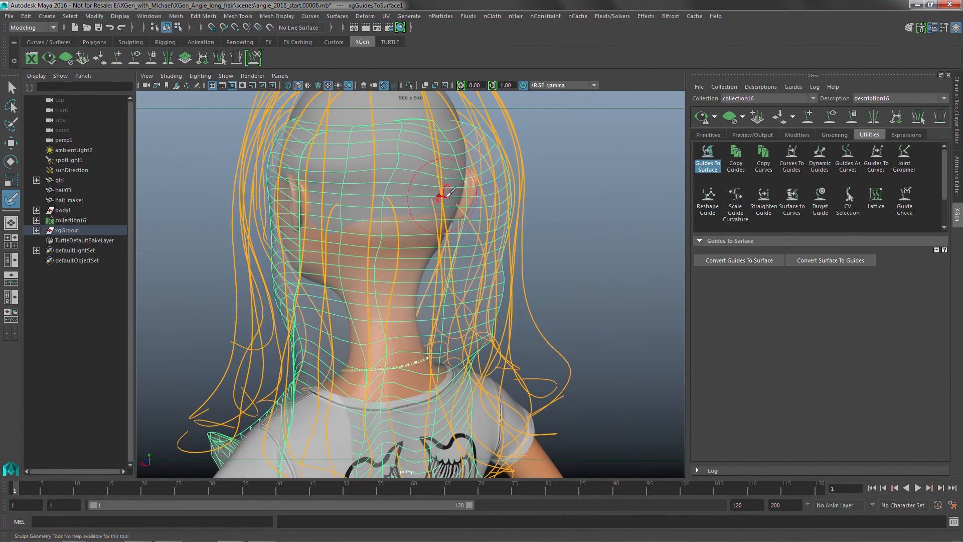
pyautogui.keyDown('alt'); pyautogui.moveTo(448, 193); pyautogui.dragTo(453, 216); pyautogui.keyUp('alt')
pyautogui.keyDown('alt'); pyautogui.moveTo(371, 297); pyautogui.dragTo(398, 333); pyautogui.keyUp('alt')
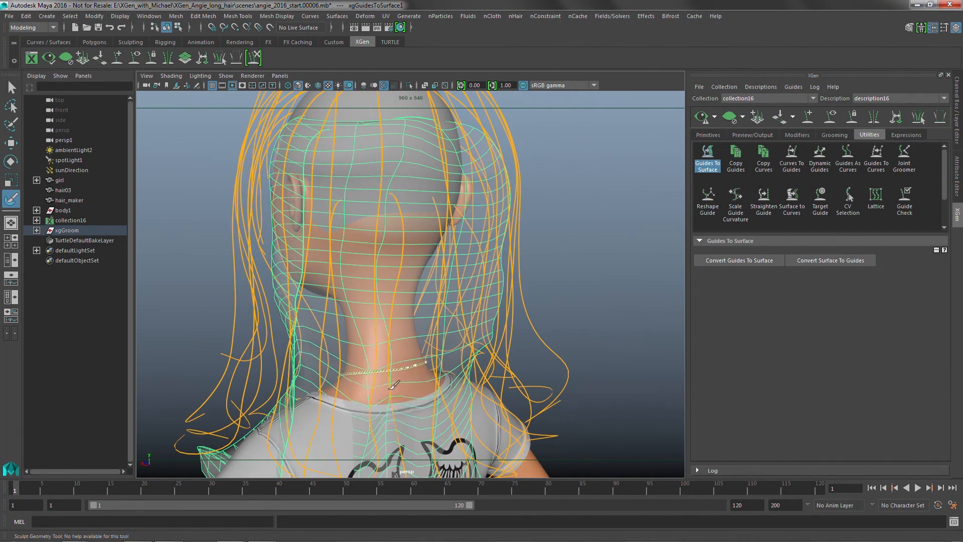
pyautogui.keyDown('alt'); pyautogui.moveTo(409, 408); pyautogui.dragTo(451, 331); pyautogui.keyUp('alt')
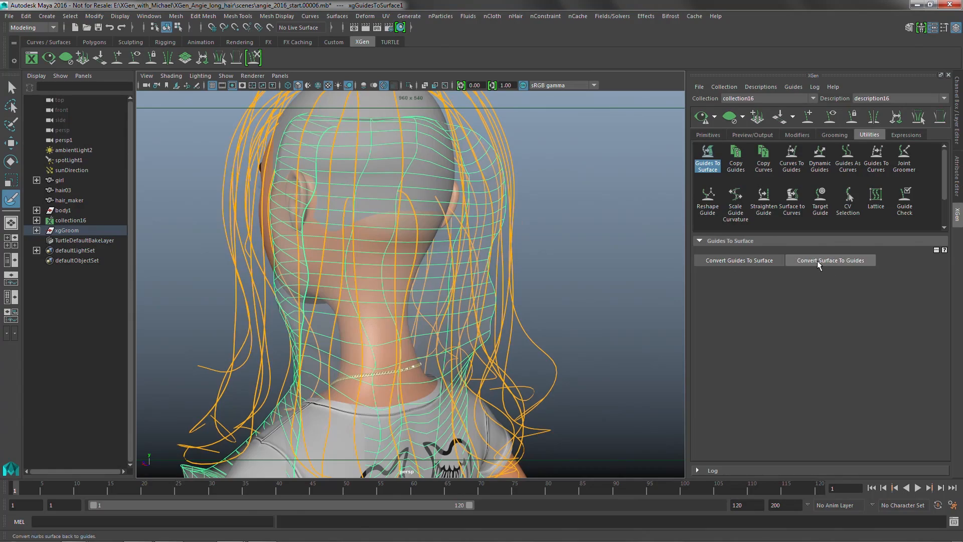
# Convert the sculpted surface back to guides and inspect the updated hair preview from the back and front.
pyautogui.click(825, 263)
pyautogui.keyDown('alt'); pyautogui.moveTo(430, 257); pyautogui.dragTo(514, 267); pyautogui.keyUp('alt')
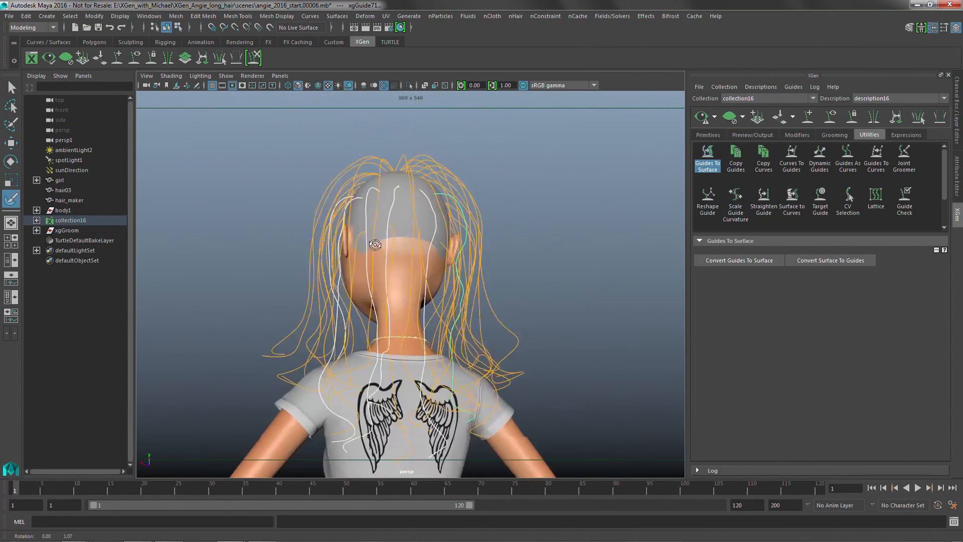
pyautogui.keyDown('alt'); pyautogui.moveTo(350, 253); pyautogui.dragTo(465, 267); pyautogui.keyUp('alt')
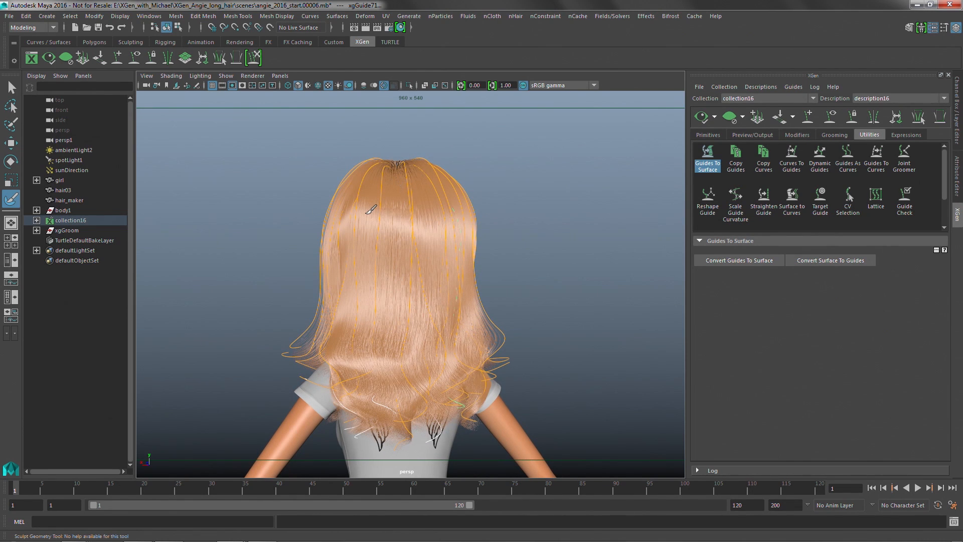
pyautogui.keyDown('alt'); pyautogui.moveTo(437, 224); pyautogui.dragTo(396, 235); pyautogui.keyUp('alt')
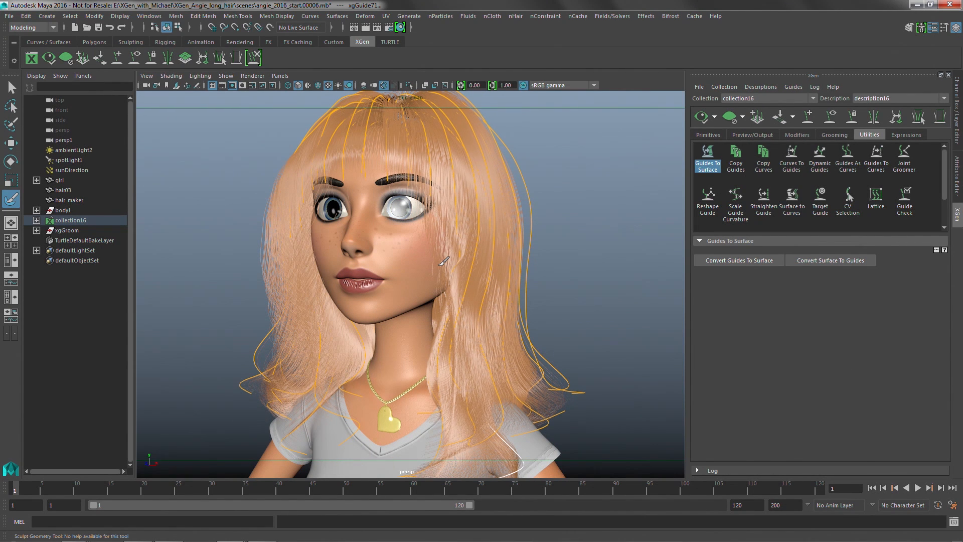
pyautogui.keyDown('alt'); pyautogui.moveTo(437, 203); pyautogui.dragTo(402, 226); pyautogui.keyUp('alt')
pyautogui.keyDown('alt'); pyautogui.moveTo(326, 212); pyautogui.dragTo(387, 230); pyautogui.keyUp('alt')
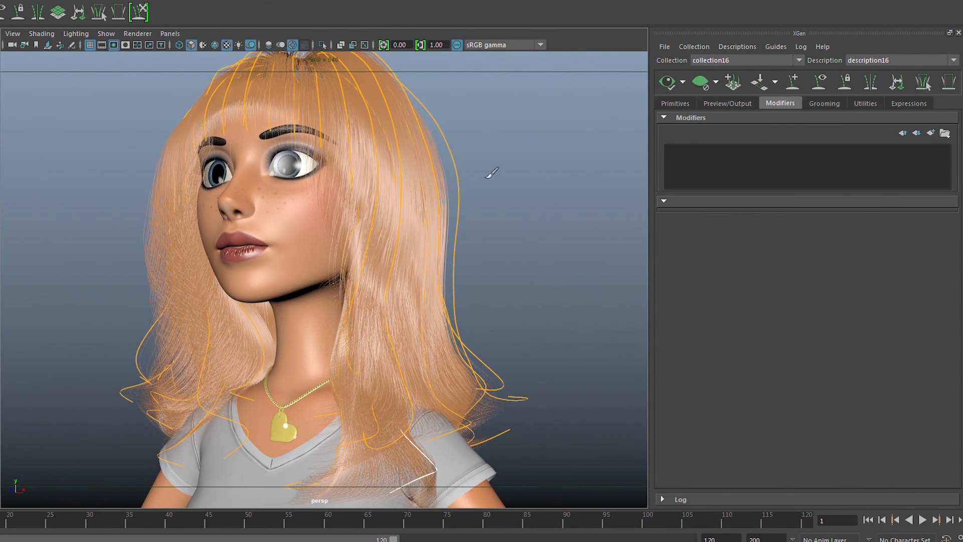
# Display the character's hair with all scene lights and frame the head in a three-quarter close-up.
pyautogui.press('w')
pyautogui.keyDown('alt'); pyautogui.moveTo(420, 188); pyautogui.dragTo(427, 217); pyautogui.keyUp('alt')
pyautogui.keyDown('alt'); pyautogui.moveTo(427, 217); pyautogui.dragTo(404, 260, button='right'); pyautogui.keyUp('alt')
pyautogui.press('7')
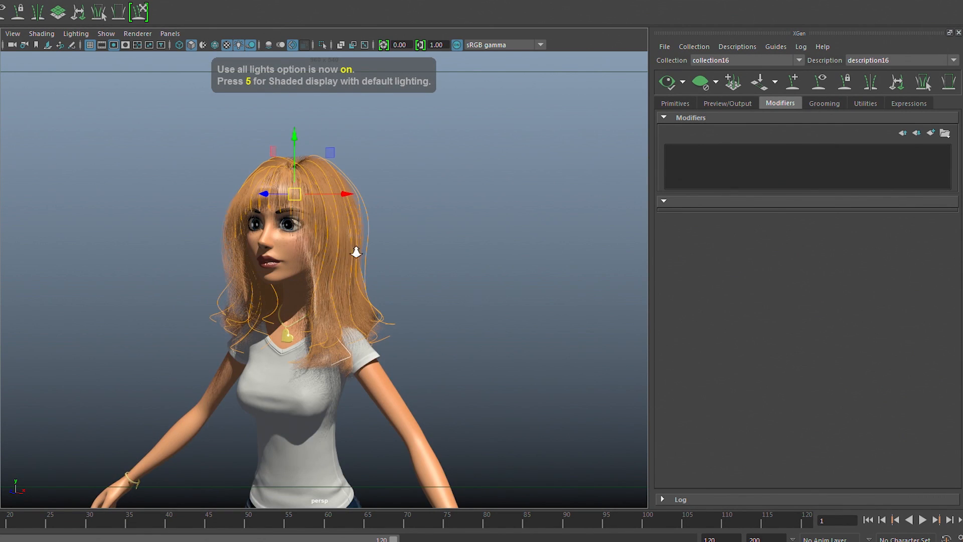
pyautogui.keyDown('alt'); pyautogui.moveTo(342, 251); pyautogui.dragTo(423, 247, button='right'); pyautogui.keyUp('alt')
pyautogui.keyDown('alt'); pyautogui.moveTo(366, 239); pyautogui.dragTo(422, 329, button='middle'); pyautogui.keyUp('alt')
pyautogui.keyDown('alt'); pyautogui.moveTo(527, 293); pyautogui.dragTo(596, 283, button='right'); pyautogui.keyUp('alt')
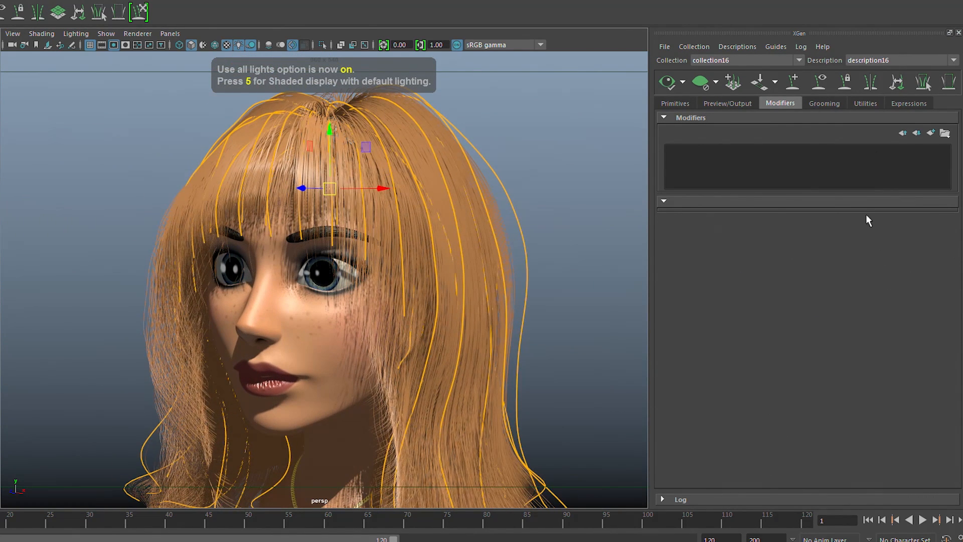
# Add a Clumping modifier to the hair description and set up and save its clumping maps with control maps enabled.
pyautogui.click(931, 133)
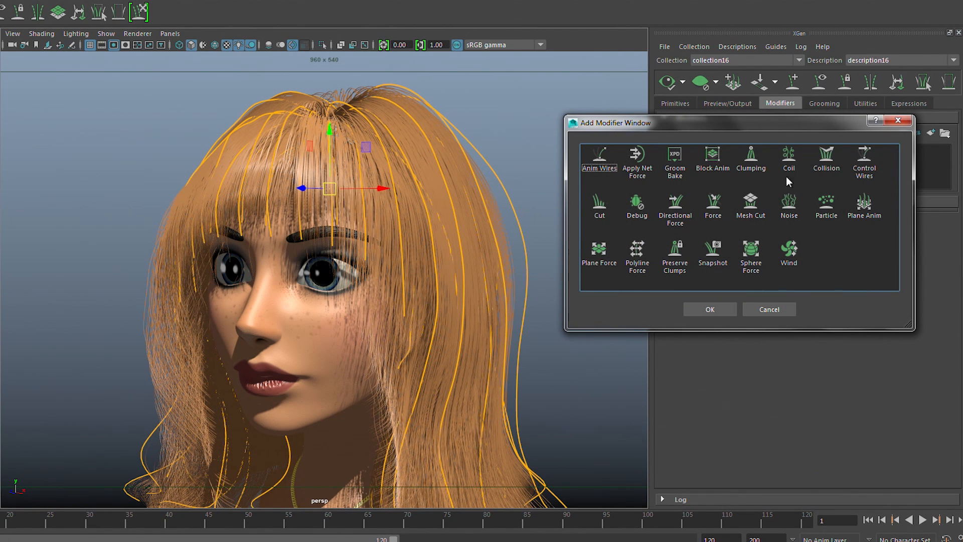
pyautogui.click(717, 308)
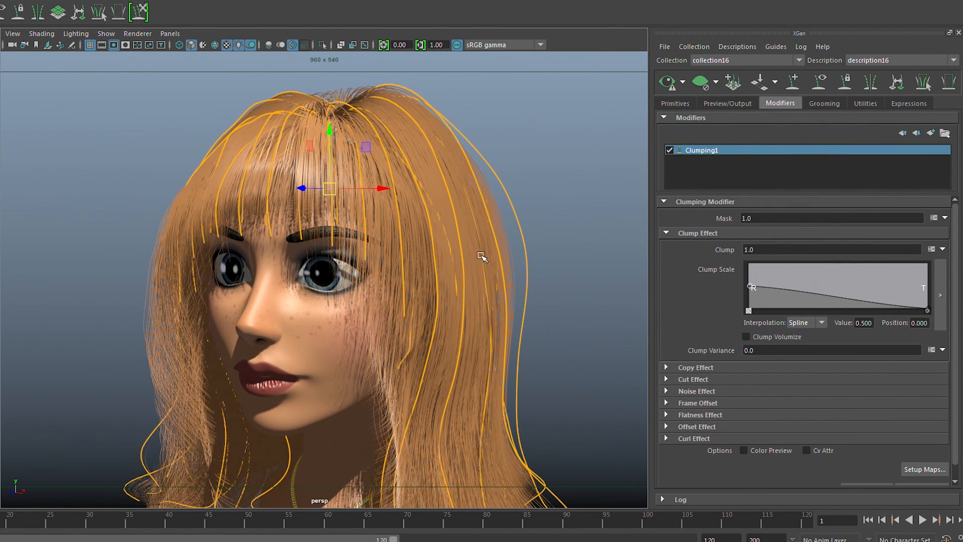
pyautogui.keyDown('alt'); pyautogui.moveTo(416, 243); pyautogui.dragTo(362, 239, button='right'); pyautogui.keyUp('alt')
pyautogui.keyDown('alt'); pyautogui.moveTo(466, 282); pyautogui.dragTo(477, 264, button='middle'); pyautogui.keyUp('alt')
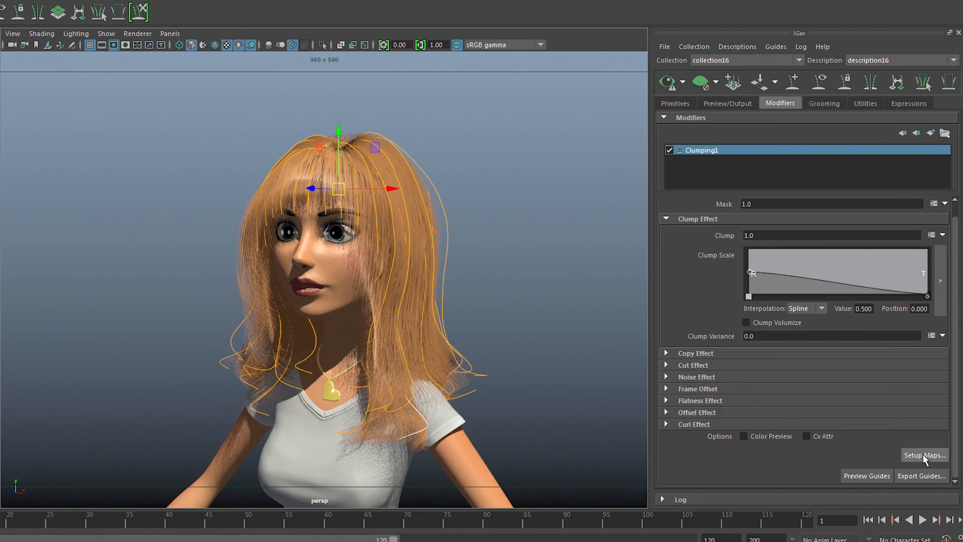
pyautogui.click(920, 455)
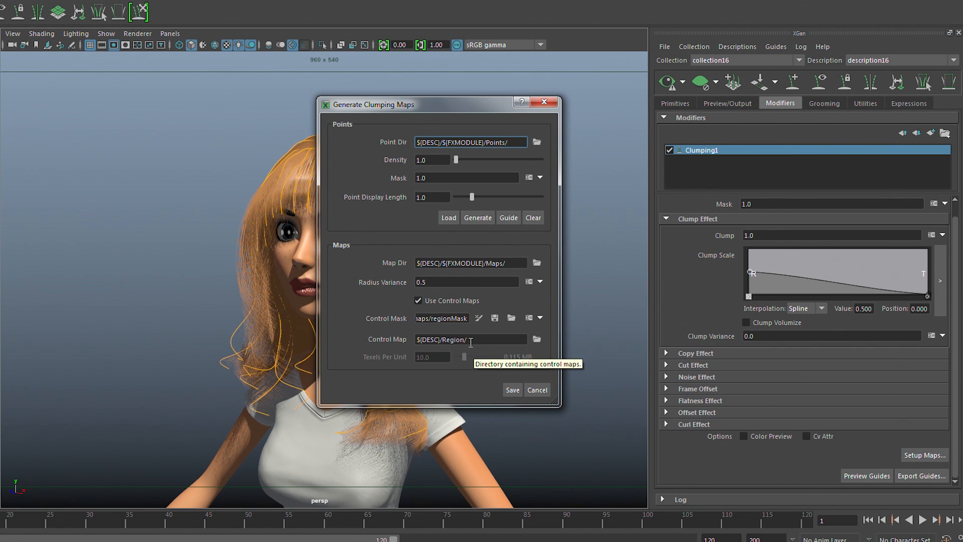
pyautogui.click(512, 390)
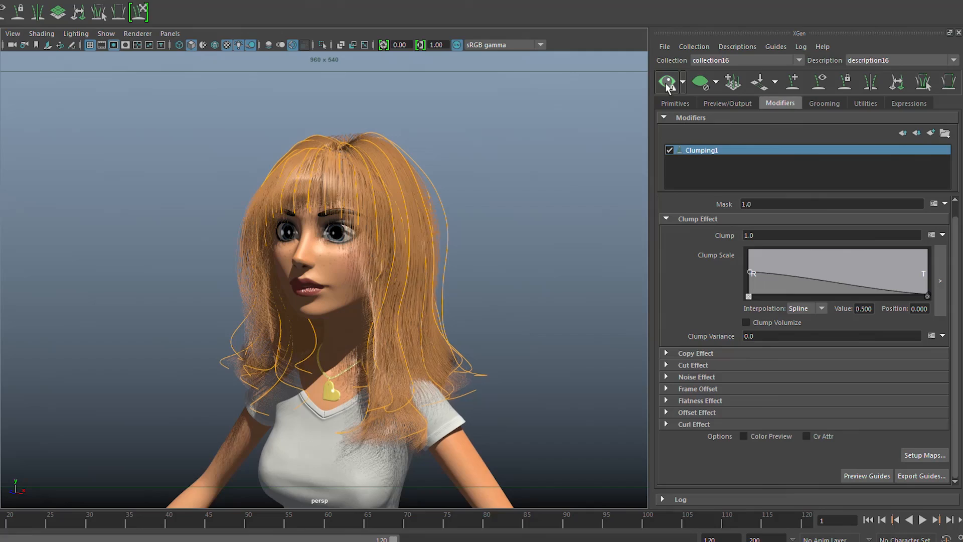
# Update the hair preview to include the clumping and turn on Update Preview Automatically.
pyautogui.click(676, 86)
pyautogui.click(683, 83)
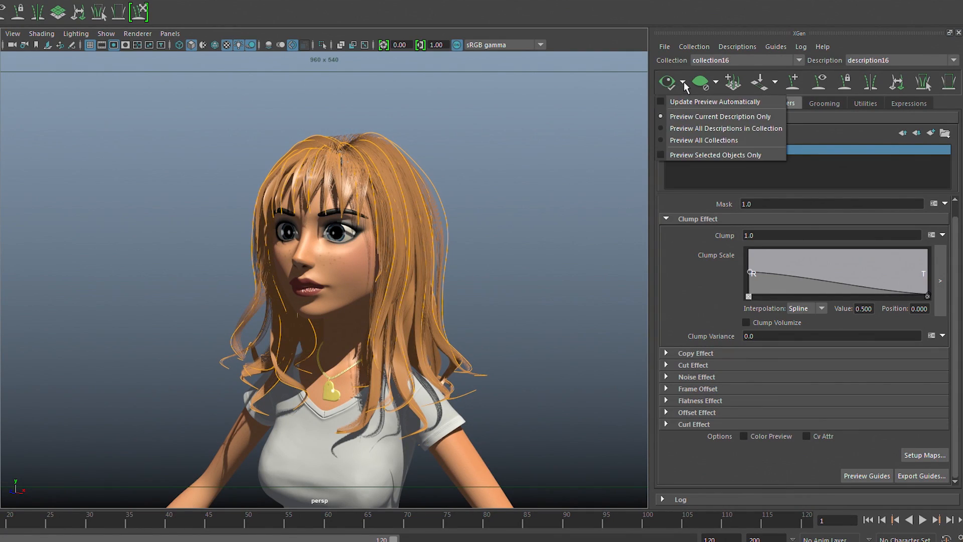
pyautogui.click(690, 101)
# Examine the clumped hair from the front and sides, focusing on the bangs over the forehead.
pyautogui.keyDown('alt'); pyautogui.moveTo(427, 161); pyautogui.dragTo(359, 164); pyautogui.keyUp('alt')
pyautogui.keyDown('alt'); pyautogui.moveTo(359, 165); pyautogui.dragTo(476, 175, button='right'); pyautogui.keyUp('alt')
pyautogui.keyDown('alt'); pyautogui.moveTo(451, 206); pyautogui.dragTo(470, 214); pyautogui.keyUp('alt')
pyautogui.keyDown('alt'); pyautogui.moveTo(466, 216); pyautogui.dragTo(474, 179, button='middle'); pyautogui.keyUp('alt')
pyautogui.keyDown('alt'); pyautogui.moveTo(474, 179); pyautogui.dragTo(352, 207); pyautogui.keyUp('alt')
pyautogui.scroll(5, 432, 282)
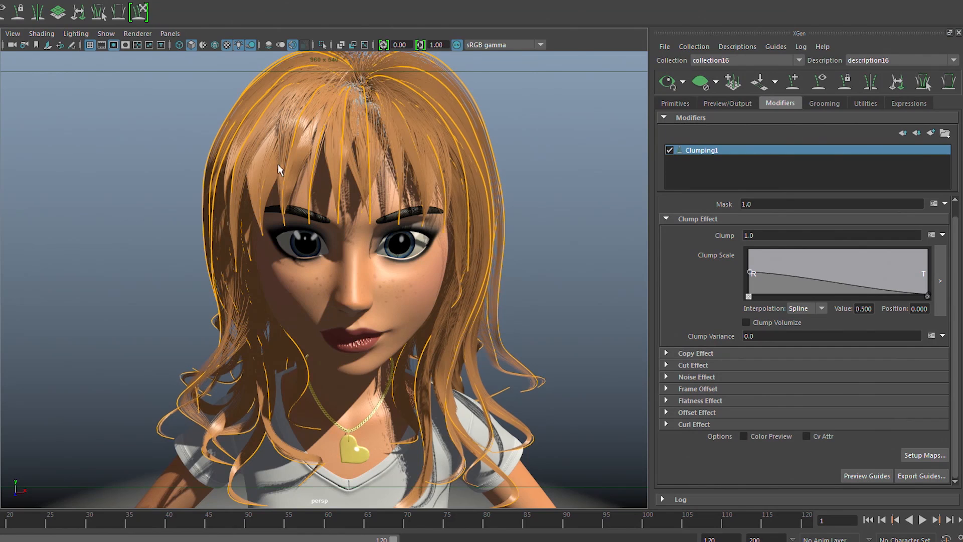
pyautogui.keyDown('alt'); pyautogui.moveTo(333, 166); pyautogui.dragTo(356, 157); pyautogui.keyUp('alt')
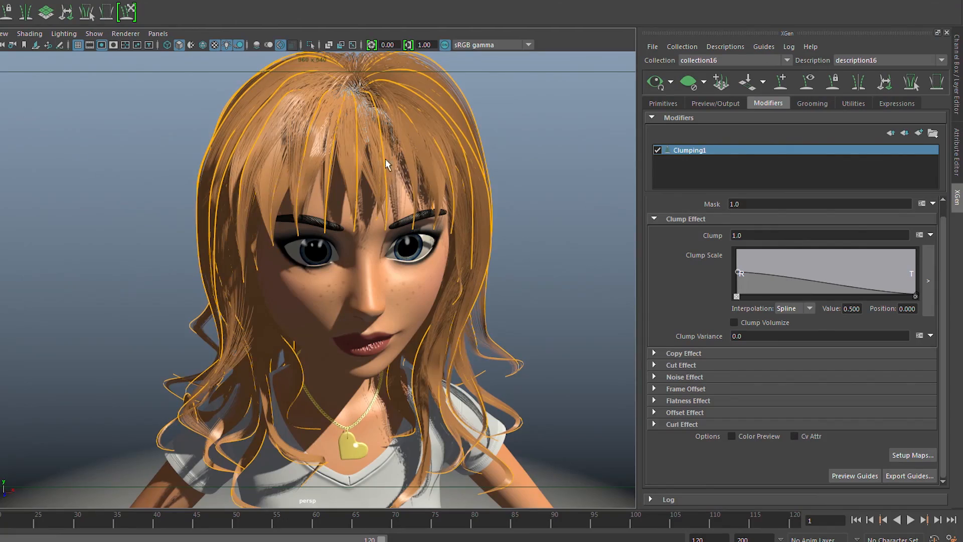
pyautogui.keyDown('alt'); pyautogui.moveTo(347, 156); pyautogui.dragTo(339, 157); pyautogui.keyUp('alt')
pyautogui.keyDown('alt'); pyautogui.moveTo(395, 155); pyautogui.dragTo(469, 208, button='middle'); pyautogui.keyUp('alt')
pyautogui.keyDown('alt'); pyautogui.moveTo(470, 208); pyautogui.dragTo(489, 213, button='right'); pyautogui.keyUp('alt')
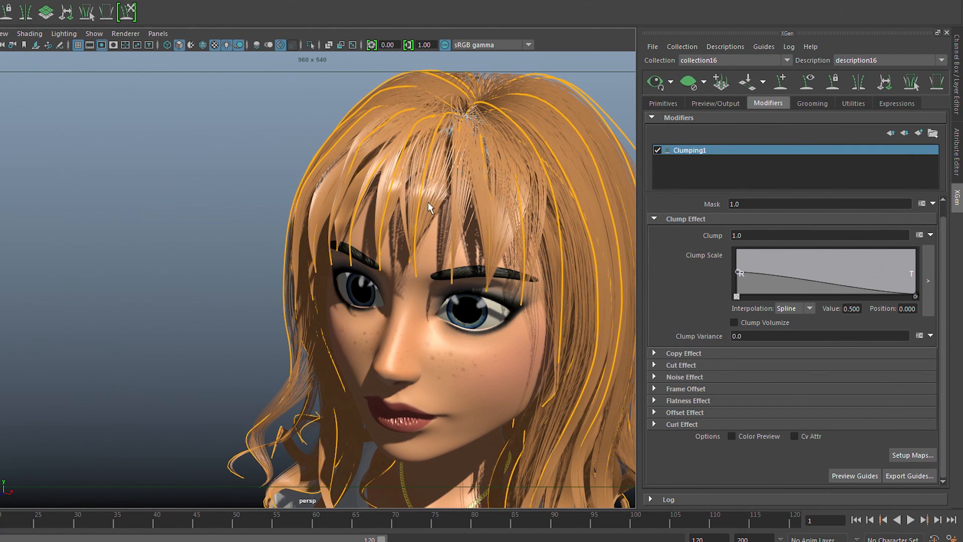
pyautogui.keyDown('alt'); pyautogui.moveTo(550, 179); pyautogui.dragTo(507, 172); pyautogui.keyUp('alt')
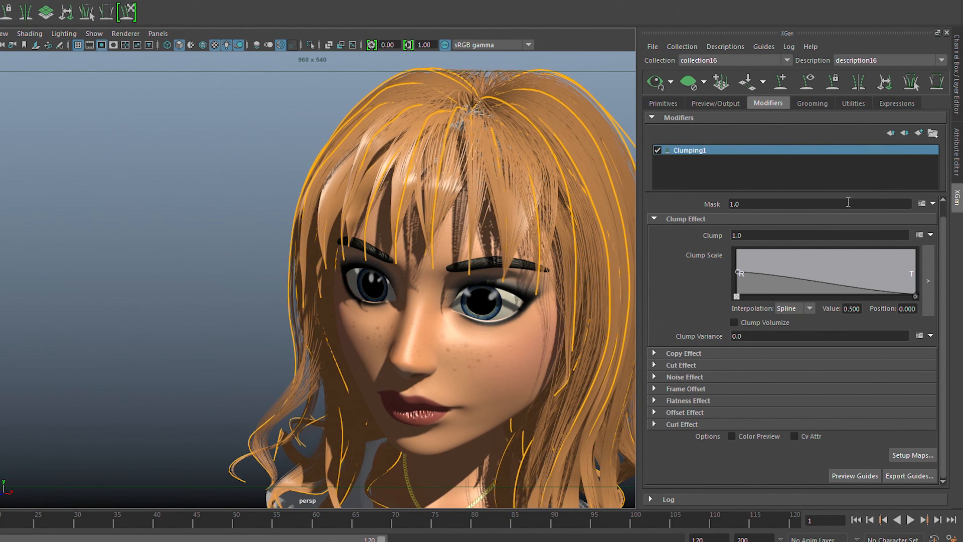
# Create a white map named mask with a resolution of 30 for the Clumping modifier's Mask attribute.
pyautogui.click(922, 203)
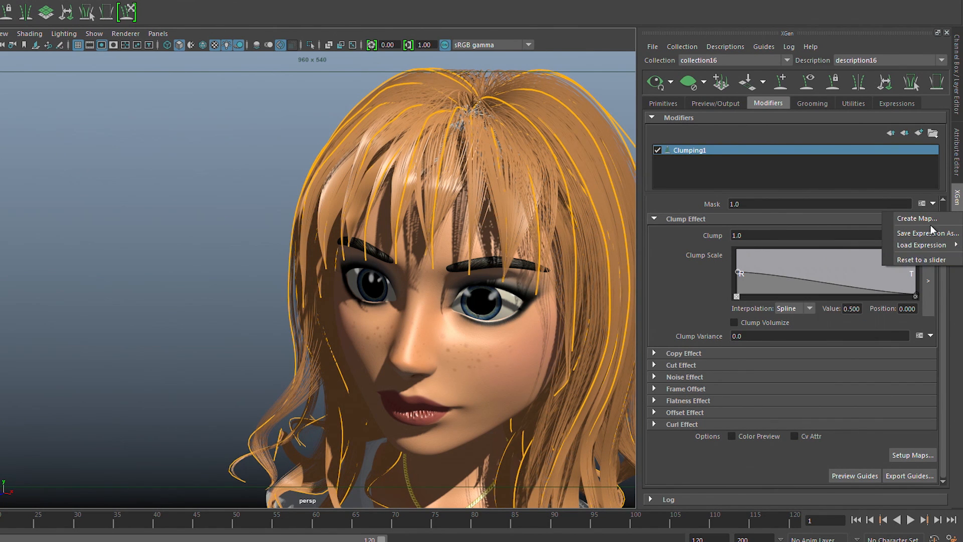
pyautogui.click(926, 219)
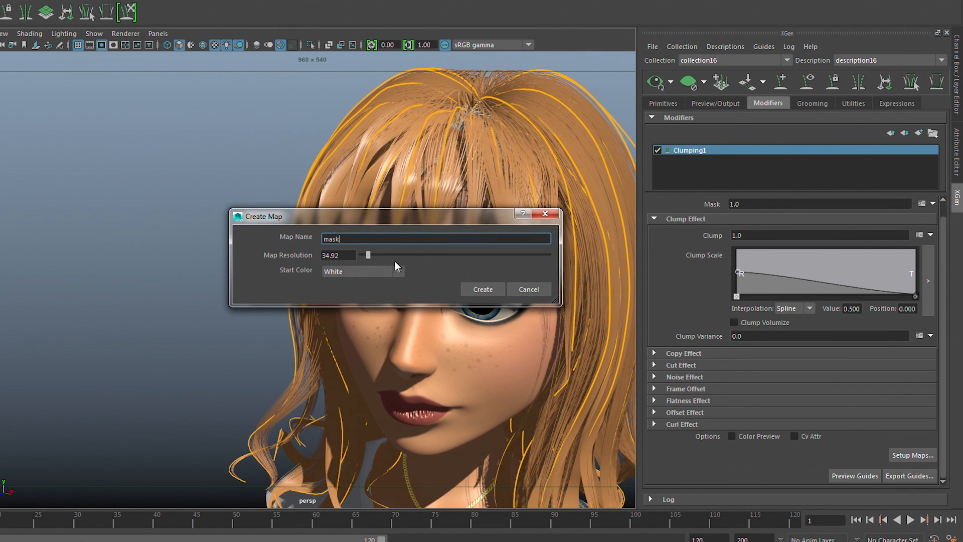
pyautogui.moveTo(349, 256); pyautogui.dragTo(304, 254)
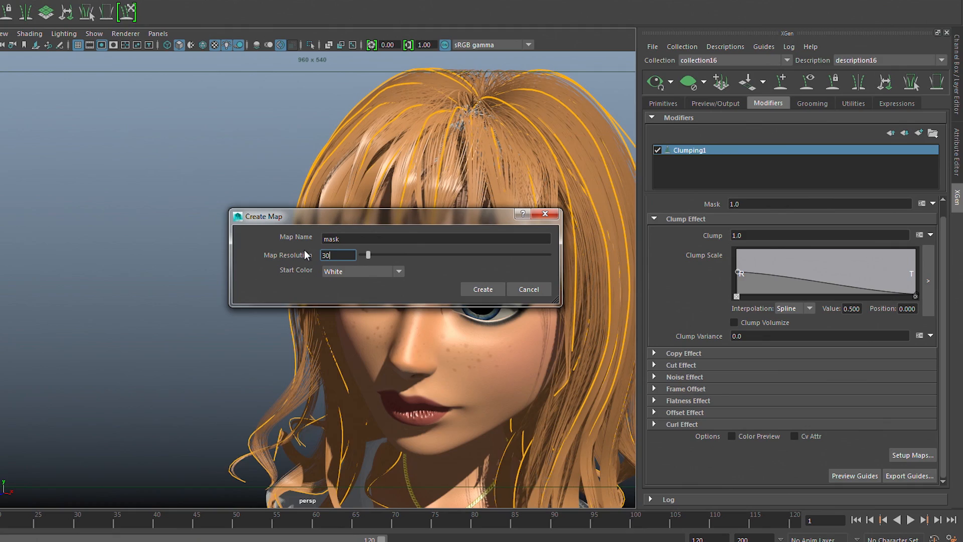
pyautogui.write('30')
pyautogui.click(484, 288)
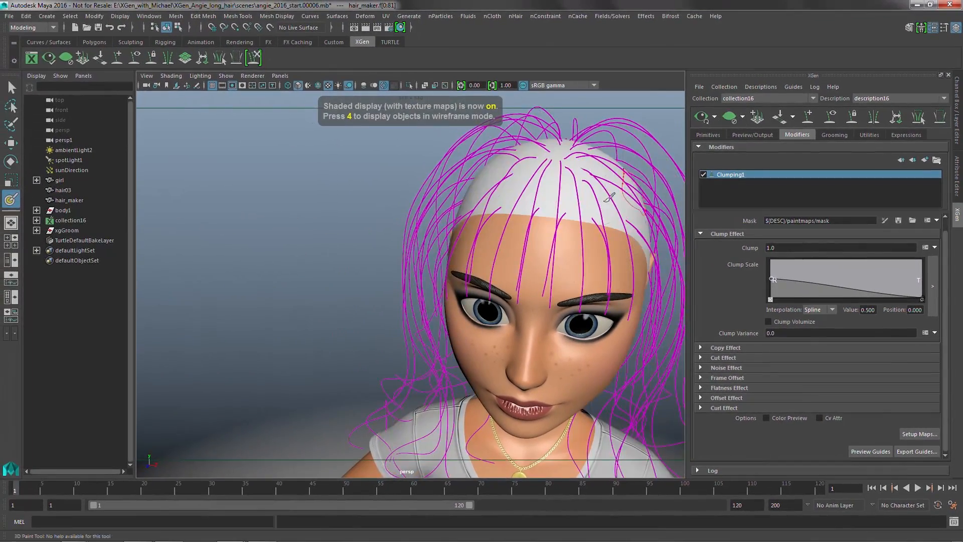
# Paint a black band along the front hairline of the scalp with the 3D Paint Tool's Artisan Paint operation.
pyautogui.doubleClick(10, 199)
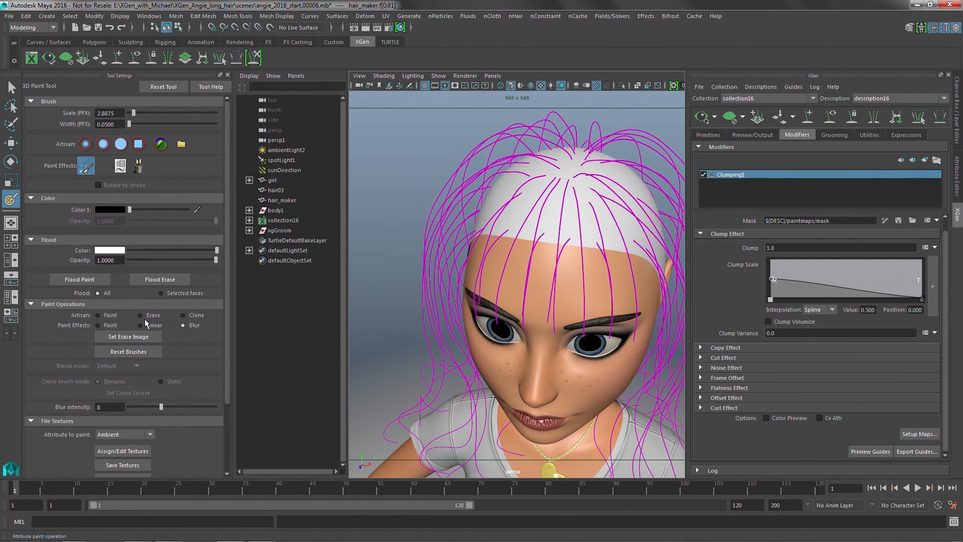
pyautogui.click(112, 315)
pyautogui.moveTo(507, 214)
pyautogui.keyDown('alt'); pyautogui.mouseDown()
pyautogui.moveTo(470, 254)
pyautogui.moveTo(611, 285)
pyautogui.moveTo(459, 274)
pyautogui.moveTo(502, 271)
pyautogui.mouseUp(); pyautogui.keyUp('alt')
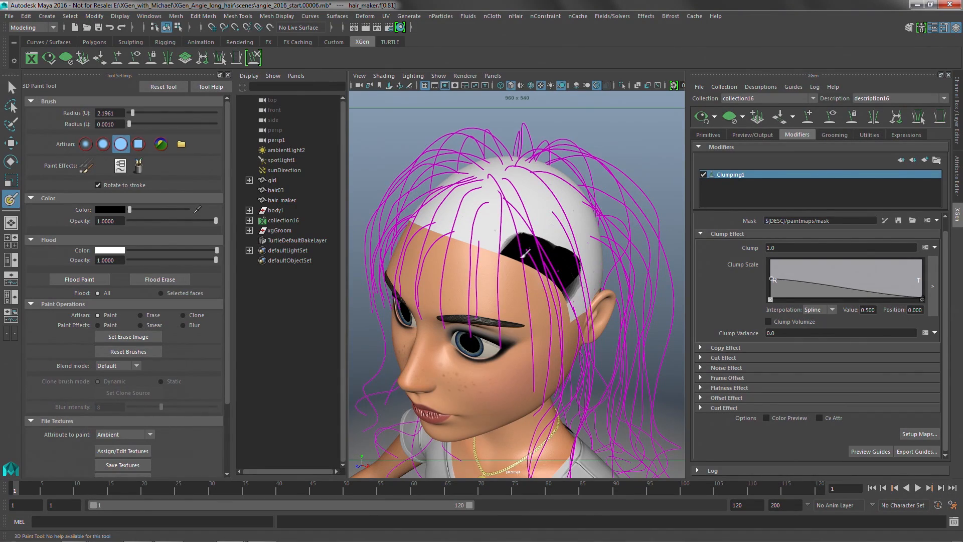
pyautogui.moveTo(522, 257); pyautogui.dragTo(426, 218)
pyautogui.keyDown('alt'); pyautogui.moveTo(433, 221); pyautogui.dragTo(527, 248); pyautogui.keyUp('alt')
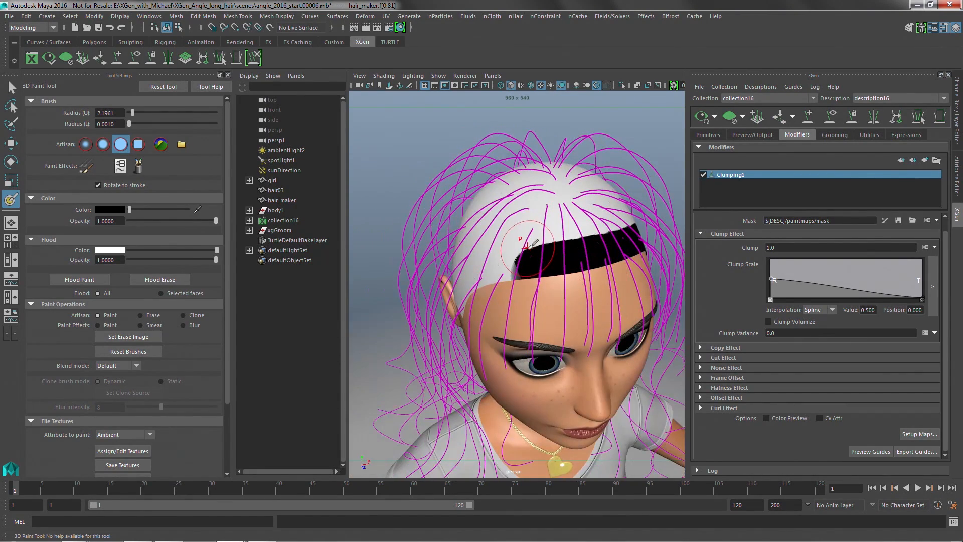
pyautogui.keyDown('alt'); pyautogui.moveTo(483, 276); pyautogui.dragTo(672, 249); pyautogui.keyUp('alt')
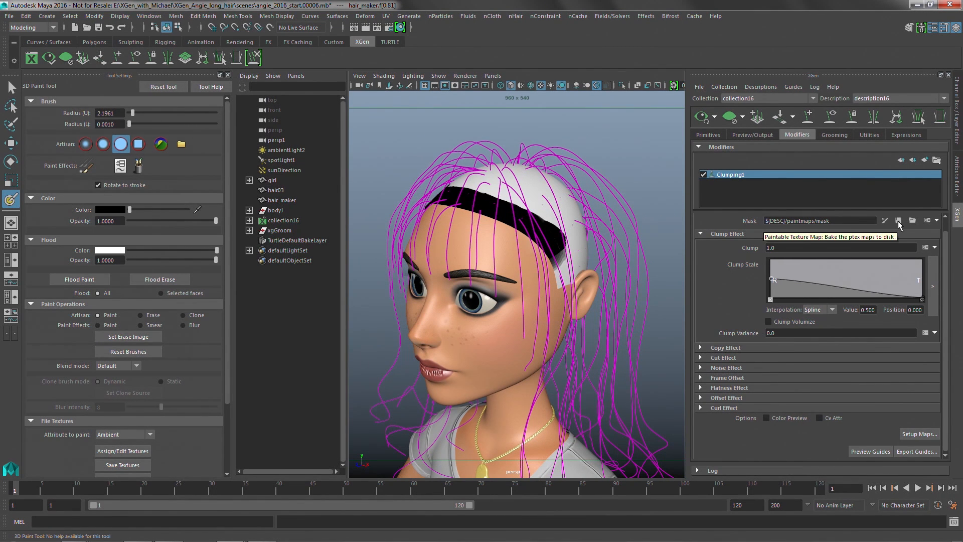
# Bake the painted mask, update the hair preview, and inspect the bangs from the front and above.
pyautogui.keyDown('alt'); pyautogui.moveTo(609, 183); pyautogui.dragTo(682, 153); pyautogui.keyUp('alt')
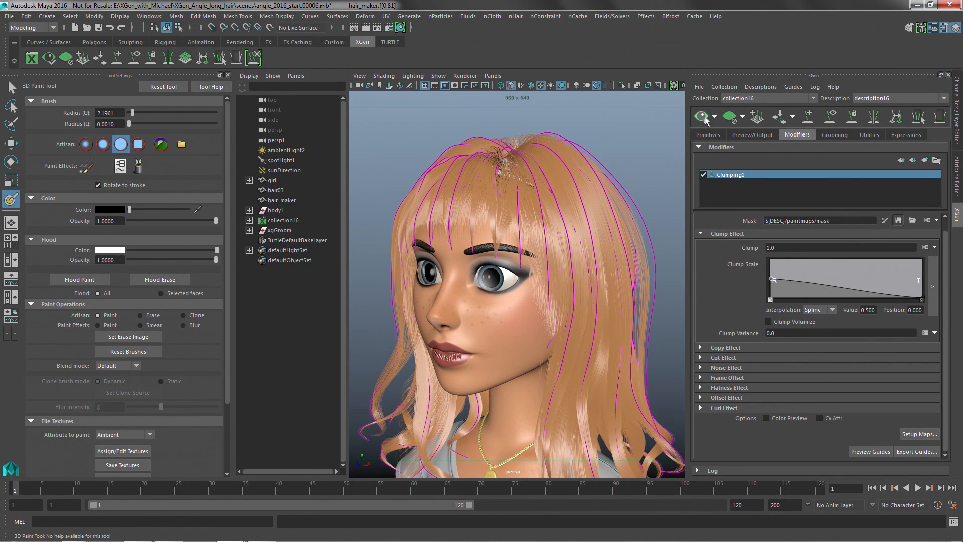
pyautogui.keyDown('alt'); pyautogui.moveTo(484, 197); pyautogui.dragTo(518, 203); pyautogui.keyUp('alt')
pyautogui.keyDown('alt'); pyautogui.moveTo(516, 208); pyautogui.dragTo(572, 211, button='right'); pyautogui.keyUp('alt')
pyautogui.keyDown('alt'); pyautogui.moveTo(571, 211); pyautogui.dragTo(551, 242); pyautogui.keyUp('alt')
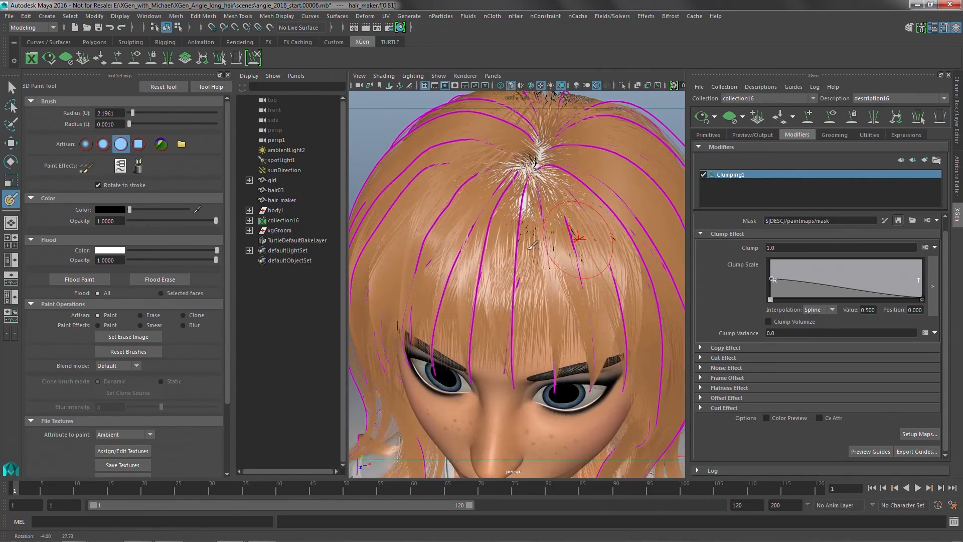
pyautogui.keyDown('alt'); pyautogui.moveTo(501, 206); pyautogui.dragTo(563, 227); pyautogui.keyUp('alt')
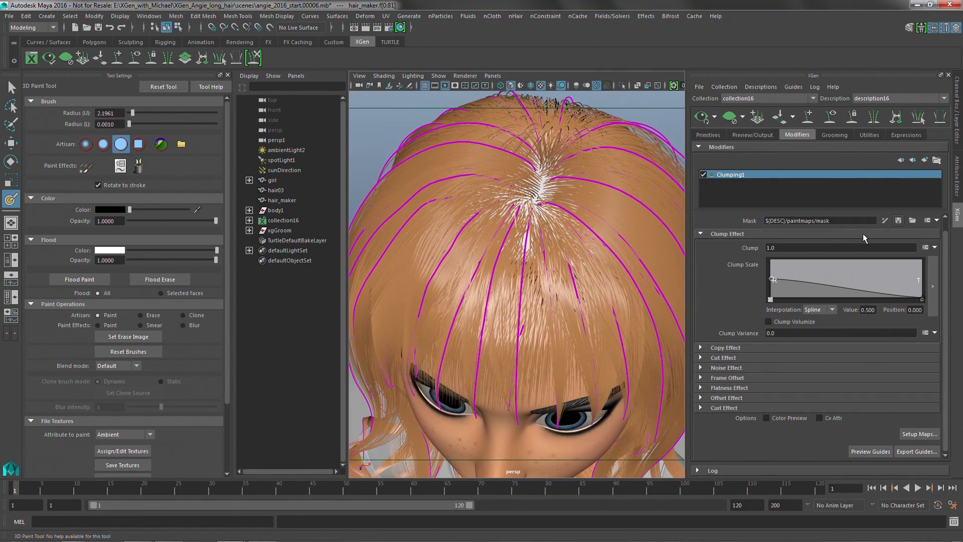
pyautogui.keyDown('alt'); pyautogui.moveTo(467, 246); pyautogui.dragTo(477, 315); pyautogui.keyUp('alt')
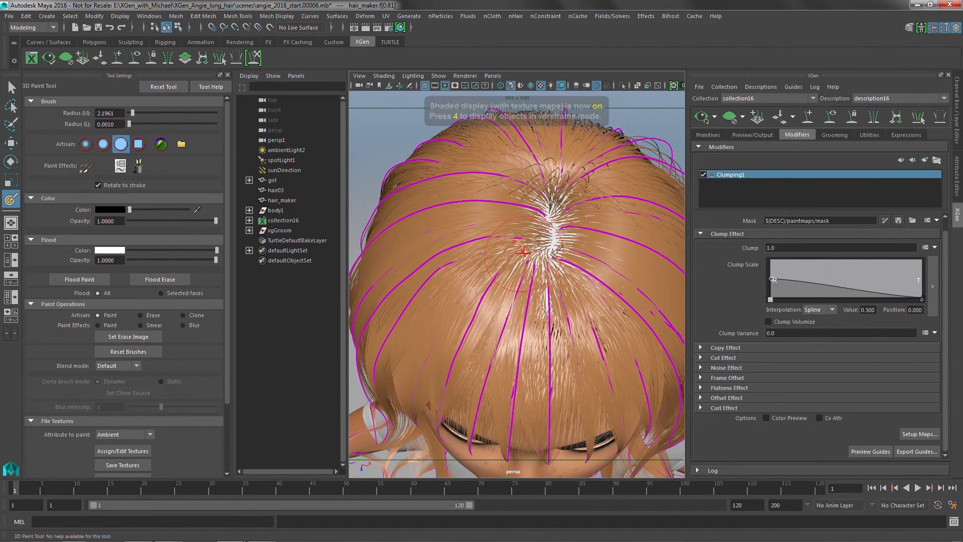
# Clear the hair preview and extend the black mask over the front of the scalp back toward the crown.
pyautogui.click(729, 124)
pyautogui.scroll(-4, 545, 286)
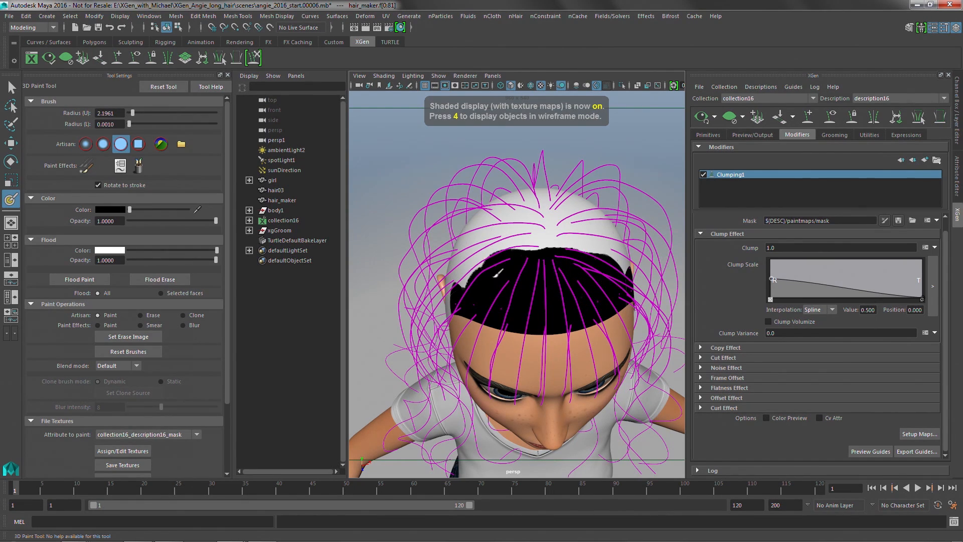
pyautogui.keyDown('alt'); pyautogui.moveTo(516, 280); pyautogui.dragTo(662, 223); pyautogui.keyUp('alt')
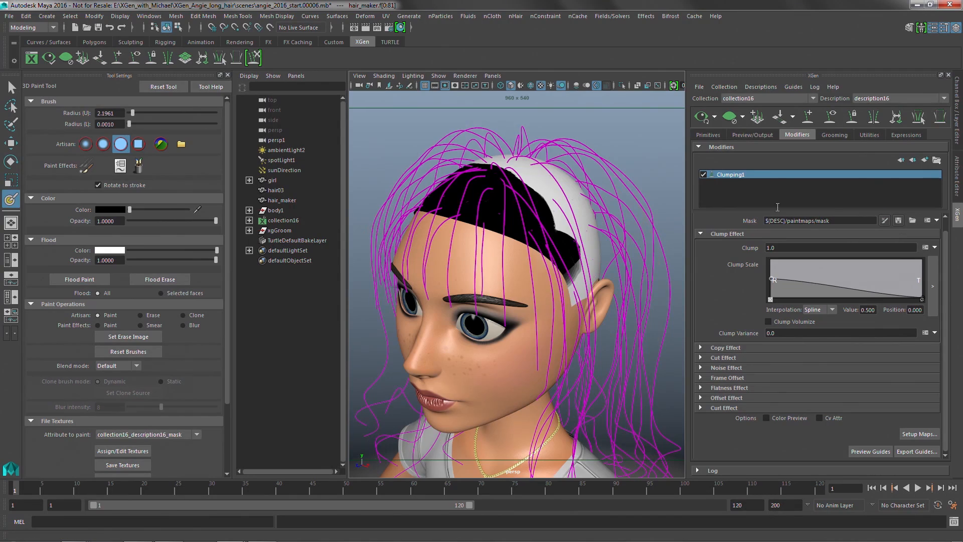
# Update the hair preview with the extended mask and display it with all scene lights.
pyautogui.click(701, 118)
pyautogui.keyDown('alt'); pyautogui.moveTo(592, 135); pyautogui.dragTo(554, 193); pyautogui.keyUp('alt')
pyautogui.press('7')
pyautogui.click(579, 181)
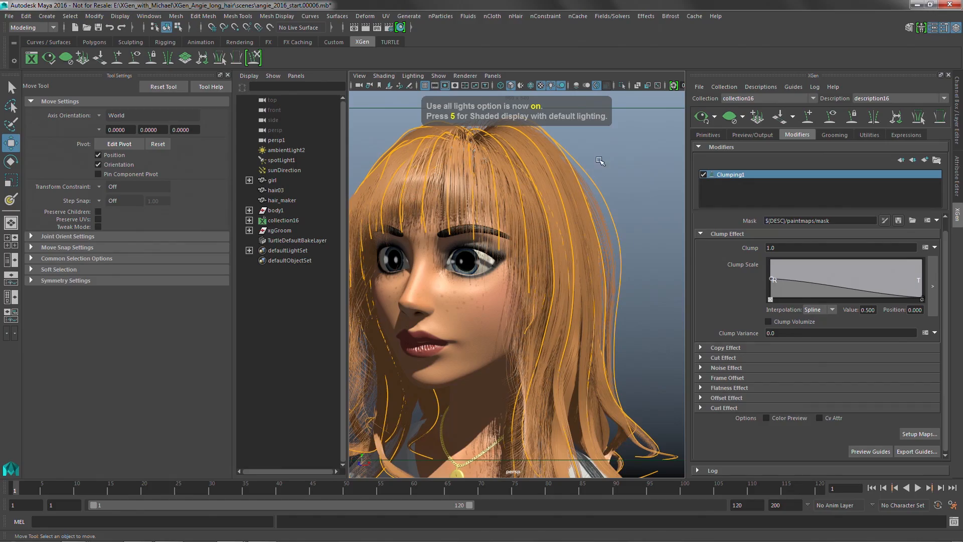
# Raise the root point of the Clumping modifier's Clump Scale curve to about 0.737 and view the hair from the side.
pyautogui.keyDown('alt'); pyautogui.moveTo(578, 179); pyautogui.dragTo(578, 276); pyautogui.keyUp('alt')
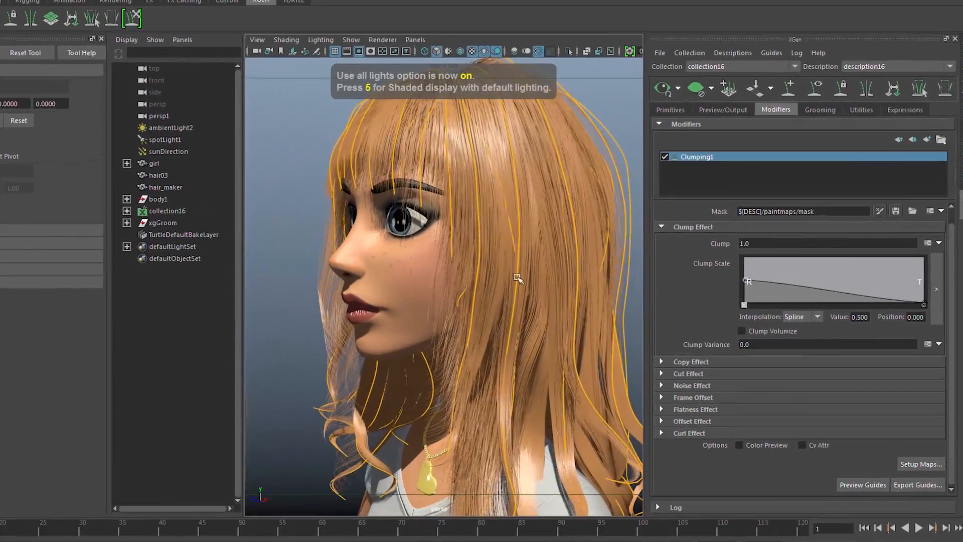
pyautogui.keyDown('alt'); pyautogui.moveTo(517, 279); pyautogui.dragTo(501, 239, button='middle'); pyautogui.keyUp('alt')
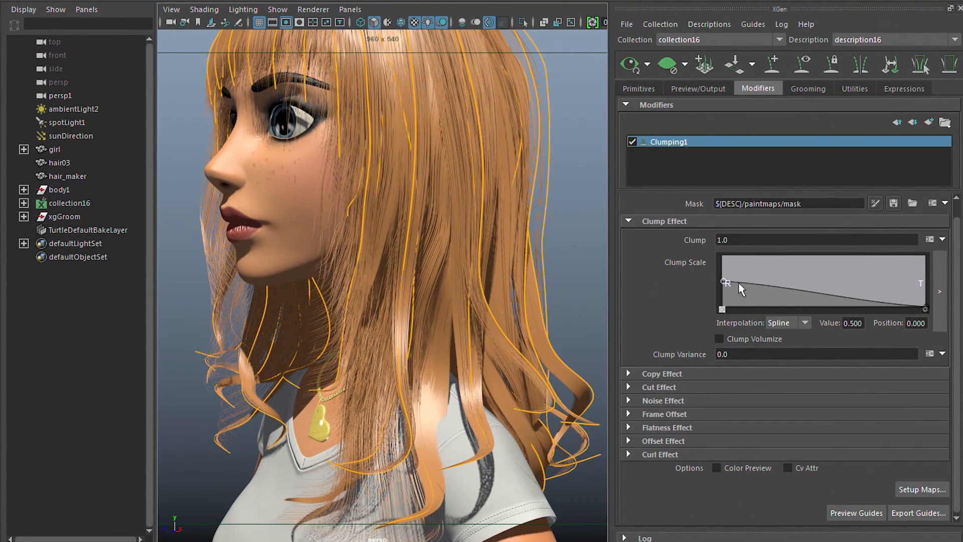
pyautogui.moveTo(722, 274); pyautogui.dragTo(721, 271)
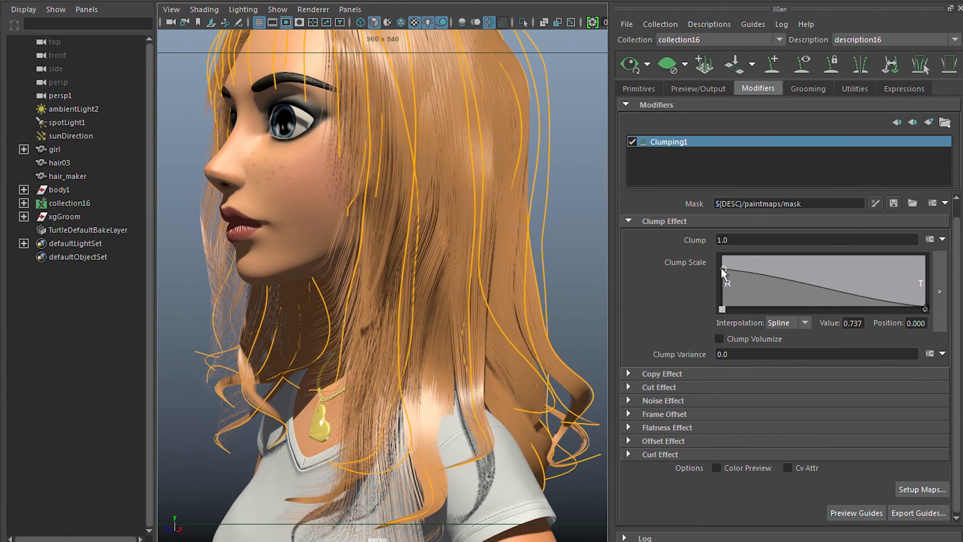
pyautogui.keyDown('alt'); pyautogui.moveTo(476, 228); pyautogui.dragTo(445, 176); pyautogui.keyUp('alt')
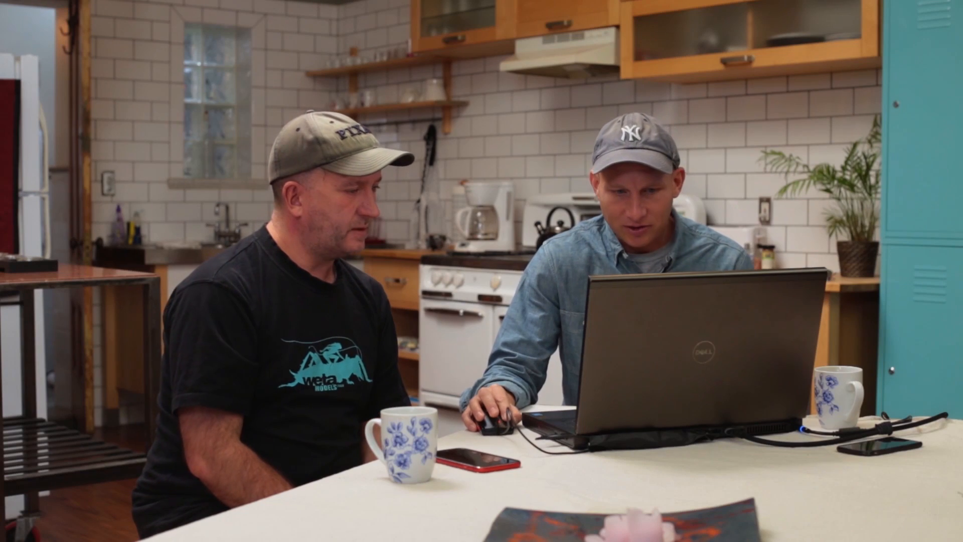
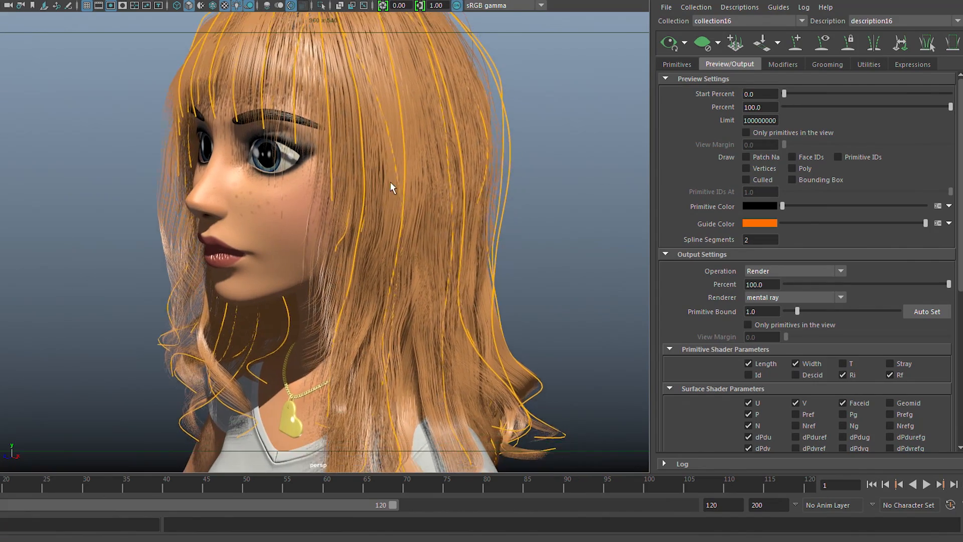
# Compare the long hair with the Clumping2 modifier turned off and on, both close up and from a distance.
pyautogui.keyDown('alt'); pyautogui.moveTo(404, 189); pyautogui.dragTo(520, 206, button='right'); pyautogui.keyUp('alt')
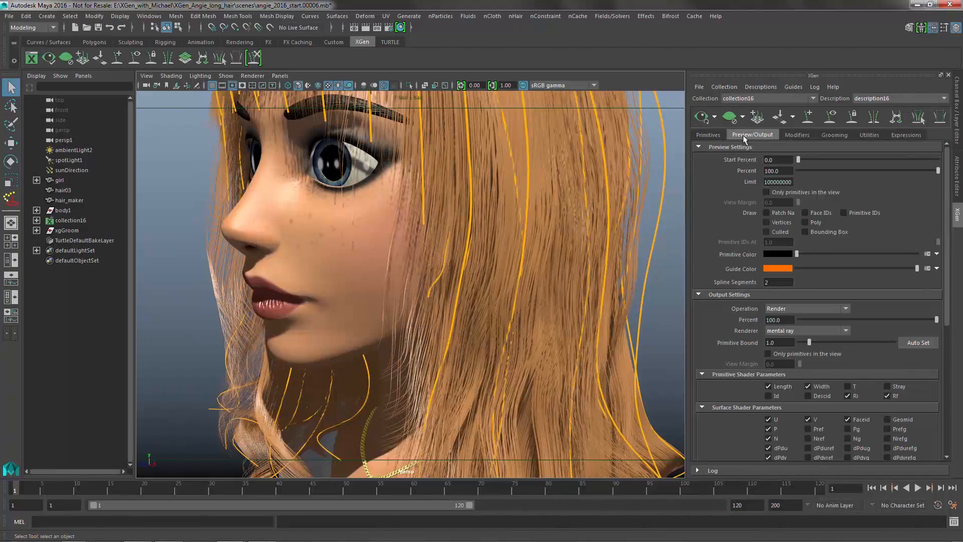
pyautogui.click(796, 135)
pyautogui.scroll(-5, 492, 175)
pyautogui.keyDown('alt'); pyautogui.moveTo(627, 306); pyautogui.dragTo(602, 255, button='middle'); pyautogui.keyUp('alt')
pyautogui.keyDown('alt'); pyautogui.moveTo(562, 261); pyautogui.dragTo(614, 292); pyautogui.keyUp('alt')
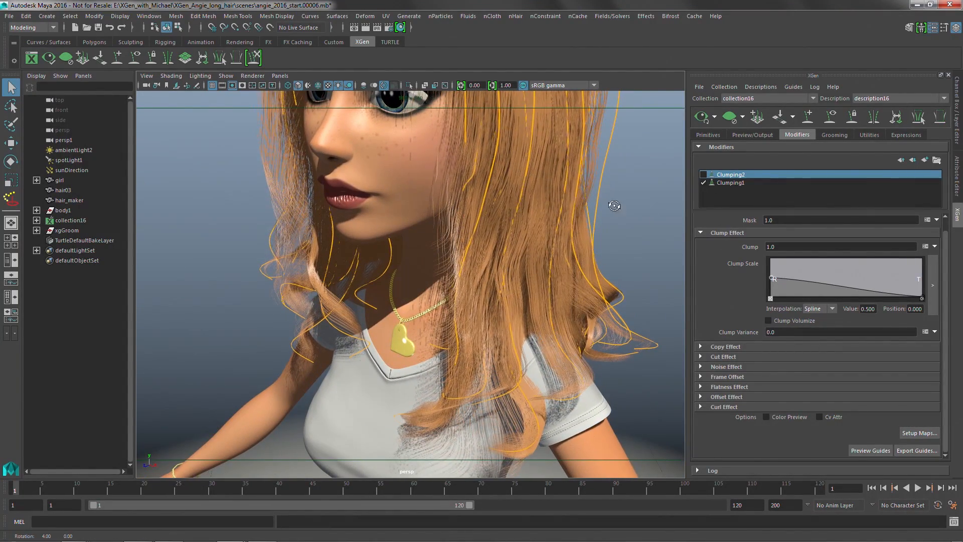
pyautogui.keyDown('alt'); pyautogui.moveTo(618, 206); pyautogui.dragTo(611, 201); pyautogui.keyUp('alt')
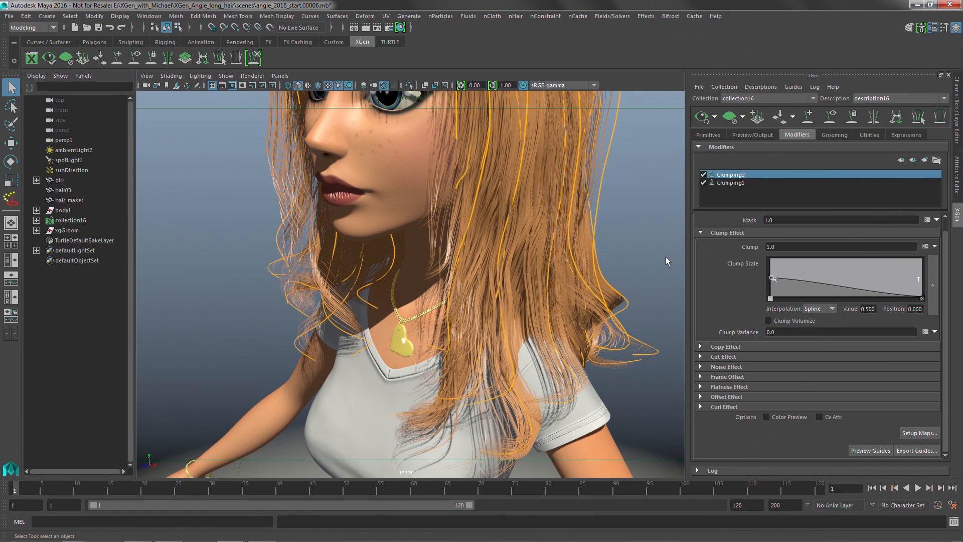
pyautogui.keyDown('alt'); pyautogui.moveTo(499, 255); pyautogui.dragTo(570, 260); pyautogui.keyUp('alt')
pyautogui.keyDown('alt'); pyautogui.moveTo(570, 260); pyautogui.dragTo(481, 243, button='right'); pyautogui.keyUp('alt')
pyautogui.keyDown('alt'); pyautogui.moveTo(481, 243); pyautogui.dragTo(529, 260); pyautogui.keyUp('alt')
pyautogui.keyDown('alt'); pyautogui.moveTo(529, 260); pyautogui.dragTo(523, 346, button='middle'); pyautogui.keyUp('alt')
pyautogui.keyDown('alt'); pyautogui.moveTo(540, 345); pyautogui.dragTo(504, 335); pyautogui.keyUp('alt')
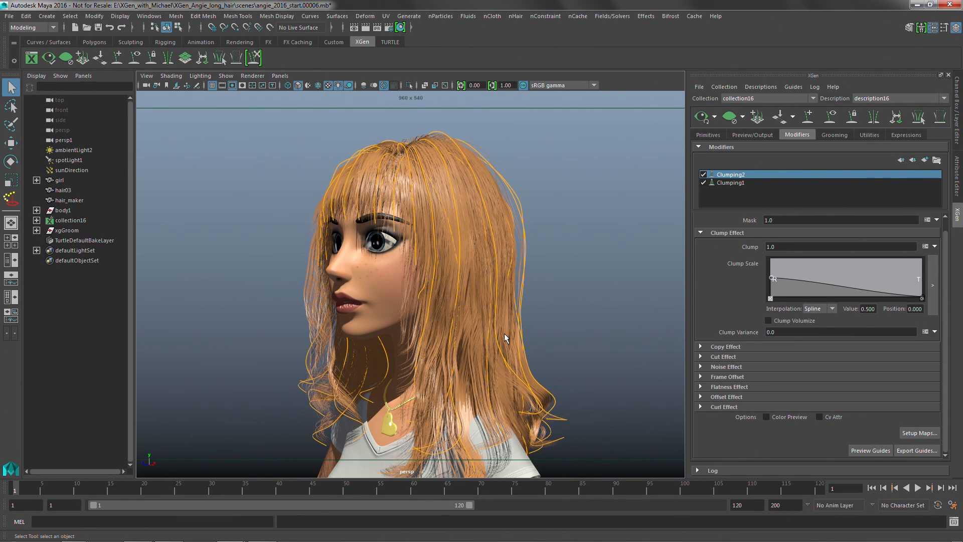
pyautogui.keyDown('alt'); pyautogui.moveTo(532, 297); pyautogui.dragTo(548, 318); pyautogui.keyUp('alt')
pyautogui.keyDown('alt'); pyautogui.moveTo(548, 317); pyautogui.dragTo(581, 279, button='middle'); pyautogui.keyUp('alt')
pyautogui.keyDown('alt'); pyautogui.moveTo(580, 279); pyautogui.dragTo(517, 278); pyautogui.keyUp('alt')
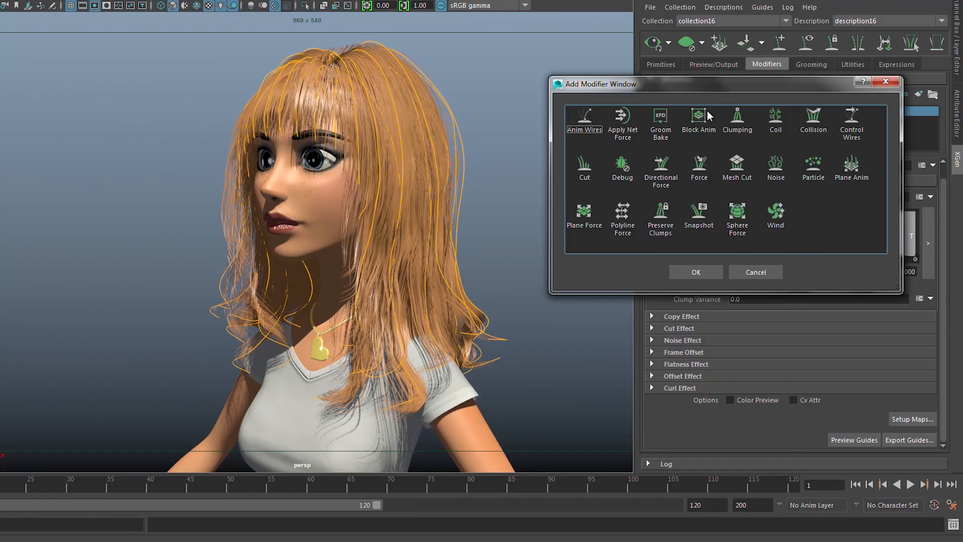
# Add a Noise modifier above the Clumping modifiers and inspect its effect on the hair close up.
pyautogui.moveTo(716, 78); pyautogui.dragTo(557, 44)
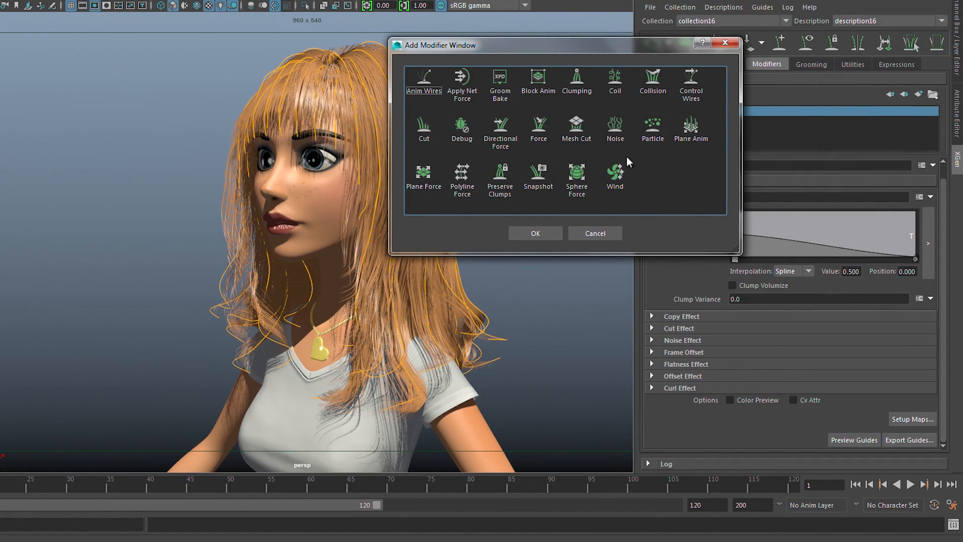
pyautogui.click(613, 126)
pyautogui.click(532, 232)
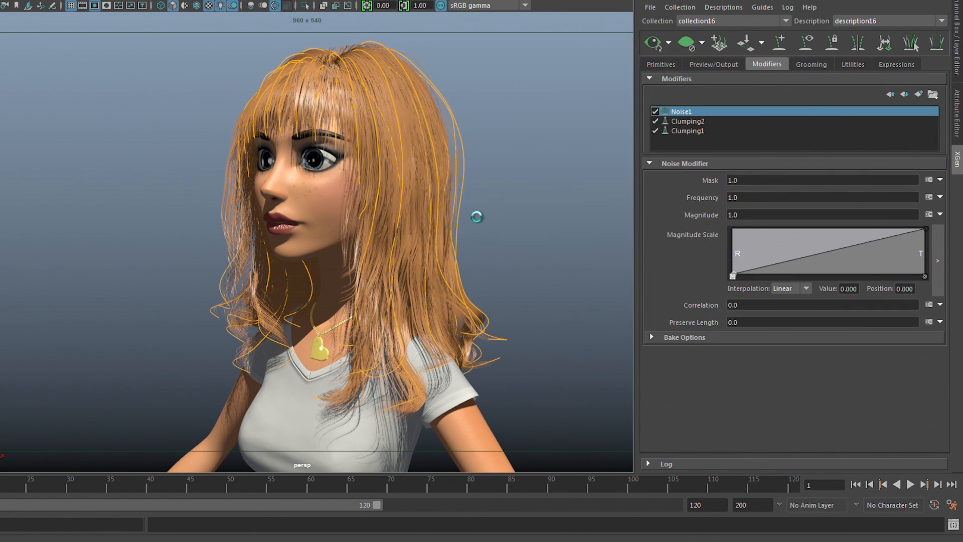
pyautogui.keyDown('alt'); pyautogui.moveTo(321, 223); pyautogui.dragTo(477, 239, button='right'); pyautogui.keyUp('alt')
pyautogui.keyDown('alt'); pyautogui.moveTo(451, 243); pyautogui.dragTo(474, 225); pyautogui.keyUp('alt')
pyautogui.keyDown('alt'); pyautogui.moveTo(467, 223); pyautogui.dragTo(443, 263, button='middle'); pyautogui.keyUp('alt')
pyautogui.keyDown('alt'); pyautogui.moveTo(444, 263); pyautogui.dragTo(406, 274, button='right'); pyautogui.keyUp('alt')
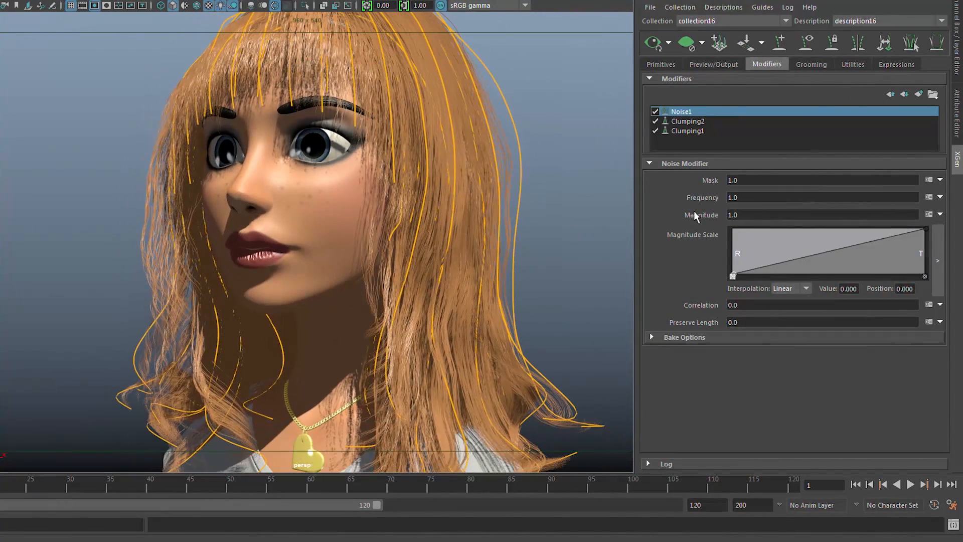
# Set the Noise modifier's Magnitude to 10 and view the hair.
pyautogui.click(781, 197)
pyautogui.click(759, 216)
pyautogui.write('10')
pyautogui.press('Return')
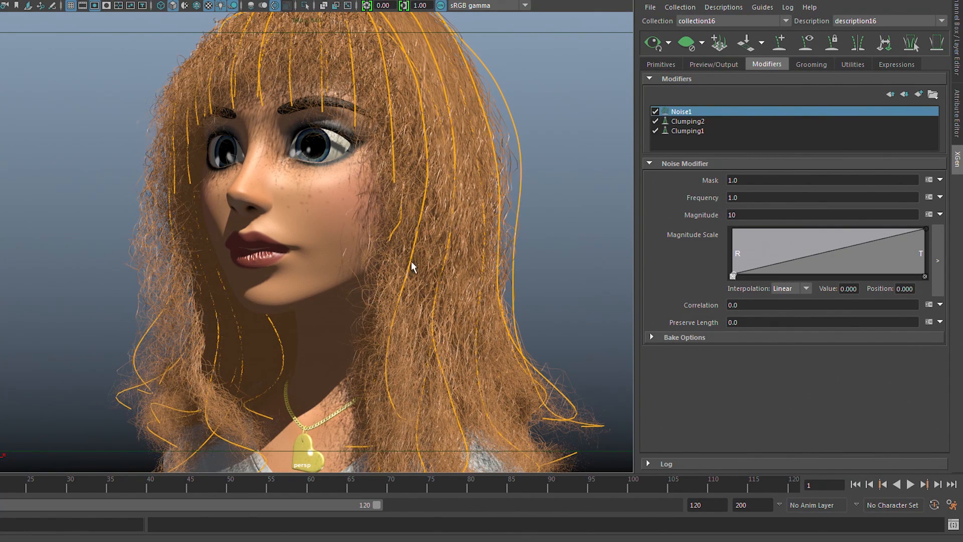
pyautogui.keyDown('alt'); pyautogui.moveTo(427, 257); pyautogui.dragTo(481, 264); pyautogui.keyUp('alt')
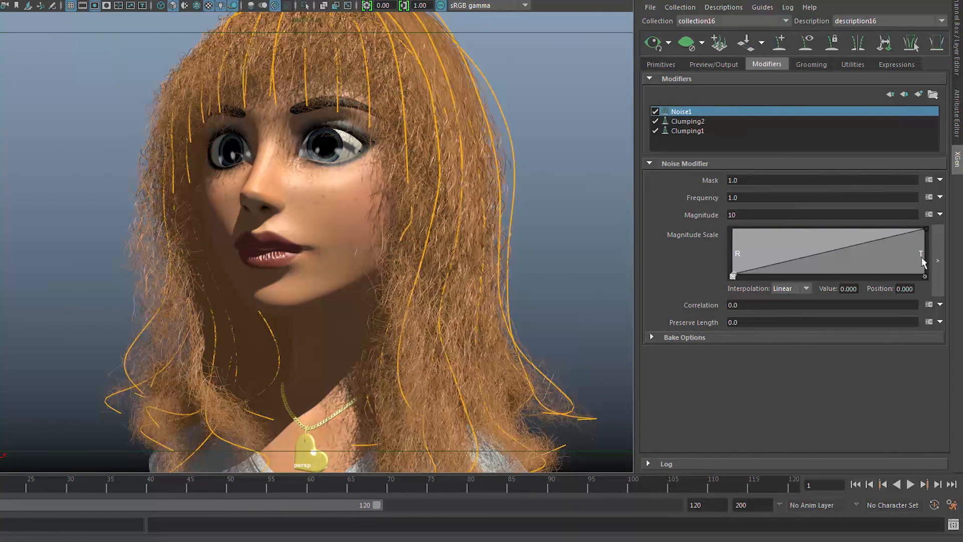
# Reset the Noise Magnitude to a slider, raise it to 1.0, and change the slider's upper limit to 10 in its expression.
pyautogui.click(939, 214)
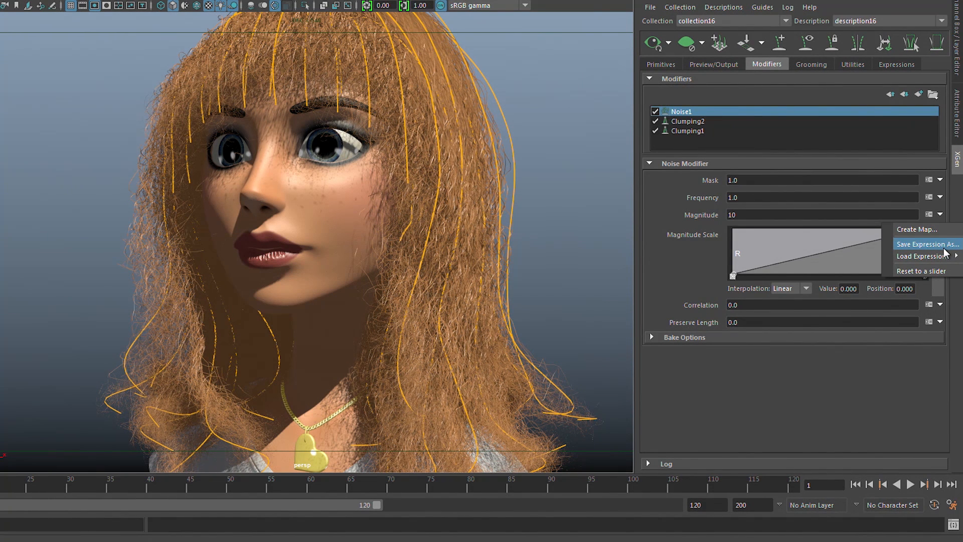
pyautogui.click(926, 270)
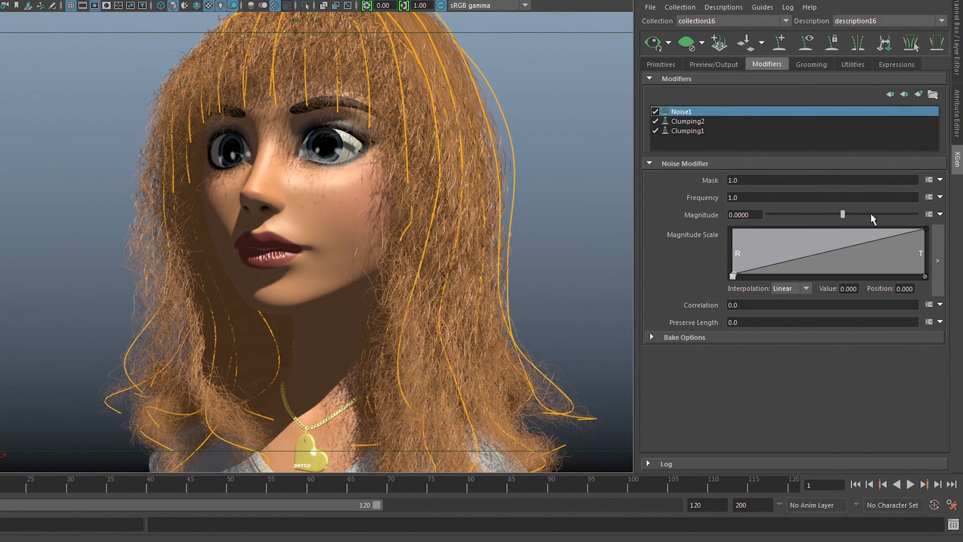
pyautogui.moveTo(877, 218); pyautogui.dragTo(948, 217)
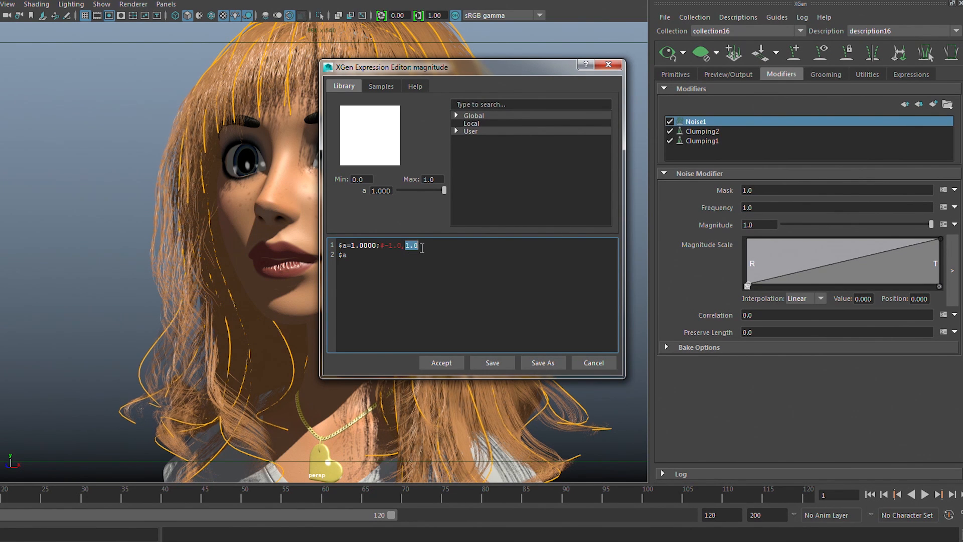
pyautogui.write('10')
pyautogui.click(441, 362)
# Raise the Noise Magnitude to about 7.36 and view the hair from the side and front.
pyautogui.moveTo(809, 224); pyautogui.dragTo(897, 224)
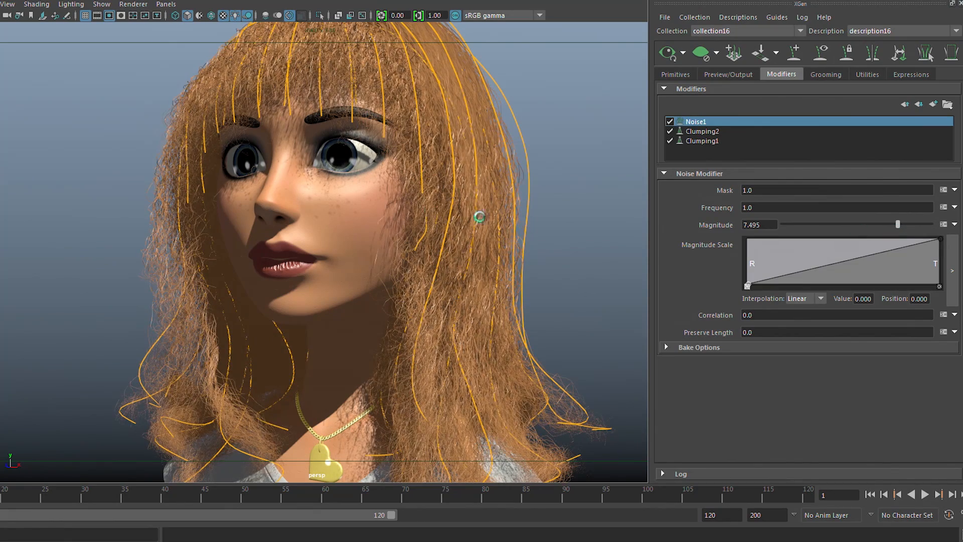
pyautogui.moveTo(417, 200)
pyautogui.keyDown('alt'); pyautogui.mouseDown()
pyautogui.moveTo(396, 216)
pyautogui.moveTo(455, 224)
pyautogui.moveTo(338, 204)
pyautogui.moveTo(411, 214)
pyautogui.mouseUp(); pyautogui.keyUp('alt')
pyautogui.keyDown('alt'); pyautogui.moveTo(418, 289); pyautogui.dragTo(444, 424, button='middle'); pyautogui.keyUp('alt')
pyautogui.keyDown('alt'); pyautogui.moveTo(351, 299); pyautogui.dragTo(423, 310, button='right'); pyautogui.keyUp('alt')
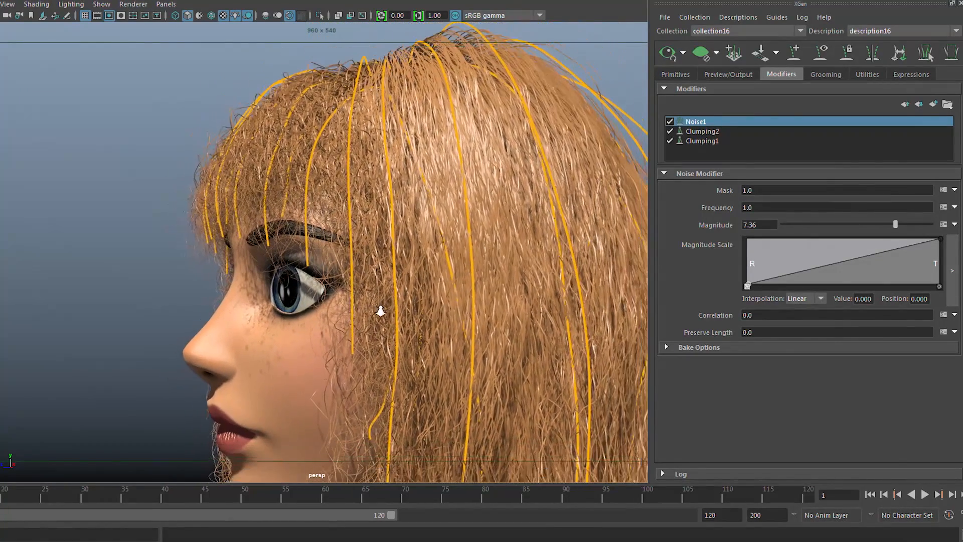
pyautogui.keyDown('alt'); pyautogui.moveTo(426, 198); pyautogui.dragTo(539, 212); pyautogui.keyUp('alt')
pyautogui.keyDown('alt'); pyautogui.moveTo(539, 213); pyautogui.dragTo(494, 241, button='right'); pyautogui.keyUp('alt')
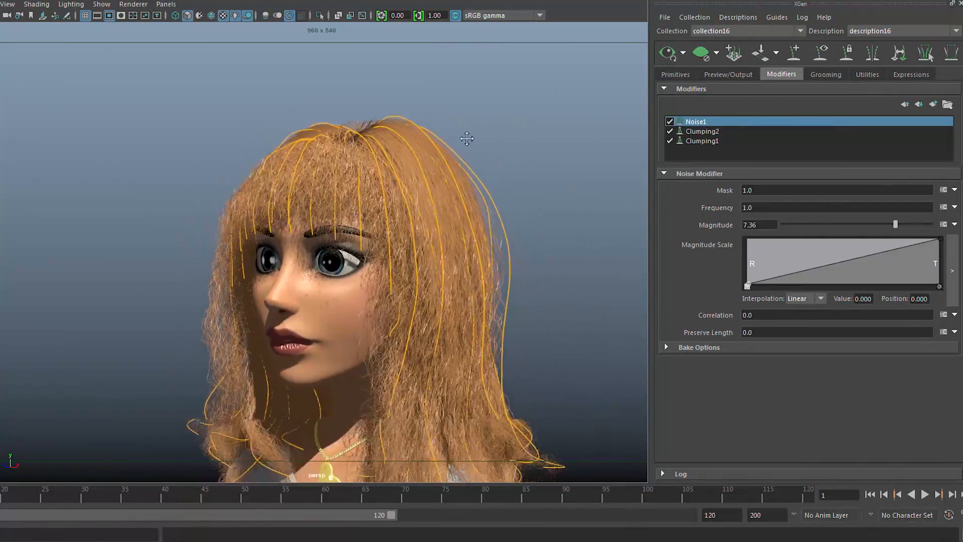
# Examine how the noise affects the short bangs compared with the long side hair from several angles.
pyautogui.keyDown('alt'); pyautogui.moveTo(473, 153); pyautogui.dragTo(450, 88, button='middle'); pyautogui.keyUp('alt')
pyautogui.keyDown('alt'); pyautogui.moveTo(435, 196); pyautogui.dragTo(530, 209, button='right'); pyautogui.keyUp('alt')
pyautogui.keyDown('alt'); pyautogui.moveTo(502, 247); pyautogui.dragTo(484, 346, button='middle'); pyautogui.keyUp('alt')
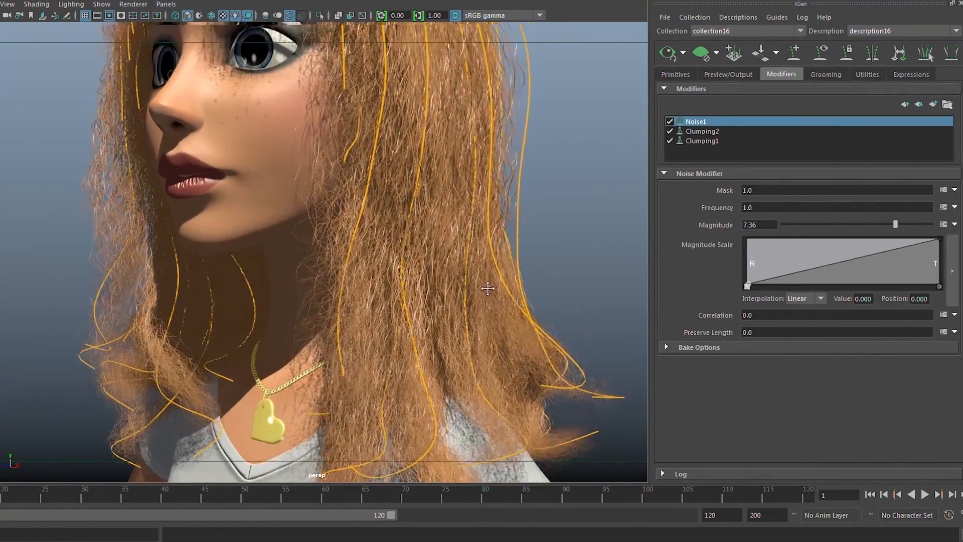
pyautogui.keyDown('alt'); pyautogui.moveTo(441, 176); pyautogui.dragTo(422, 270, button='middle'); pyautogui.keyUp('alt')
pyautogui.keyDown('alt'); pyautogui.moveTo(441, 247); pyautogui.dragTo(522, 247, button='right'); pyautogui.keyUp('alt')
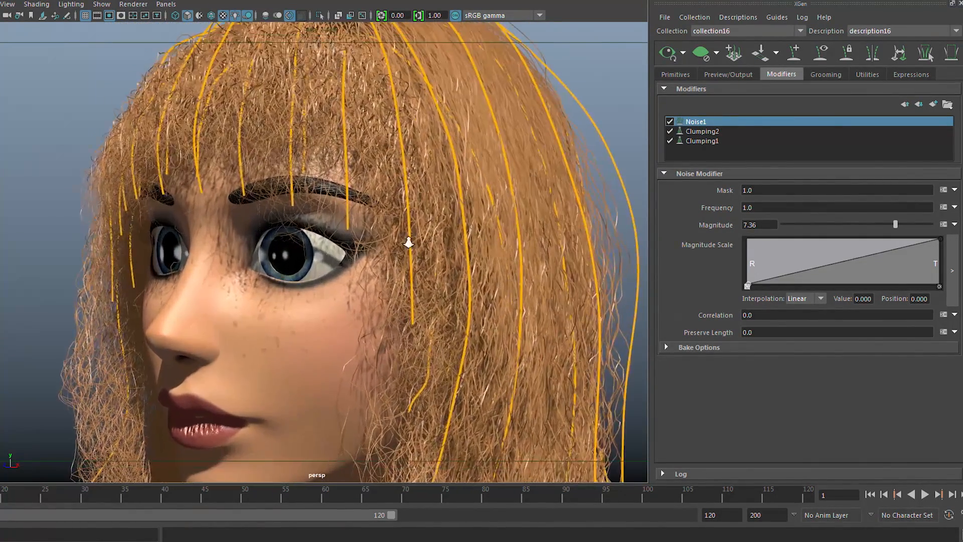
pyautogui.keyDown('alt'); pyautogui.moveTo(409, 243); pyautogui.dragTo(362, 241, button='right'); pyautogui.keyUp('alt')
pyautogui.keyDown('alt'); pyautogui.moveTo(315, 209); pyautogui.dragTo(257, 217); pyautogui.keyUp('alt')
pyautogui.keyDown('alt'); pyautogui.moveTo(444, 279); pyautogui.dragTo(429, 149, button='middle'); pyautogui.keyUp('alt')
pyautogui.keyDown('alt'); pyautogui.moveTo(331, 195); pyautogui.dragTo(457, 217, button='right'); pyautogui.keyUp('alt')
pyautogui.keyDown('alt'); pyautogui.moveTo(429, 254); pyautogui.dragTo(423, 461, button='middle'); pyautogui.keyUp('alt')
pyautogui.keyDown('alt'); pyautogui.moveTo(357, 120); pyautogui.dragTo(358, 171); pyautogui.keyUp('alt')
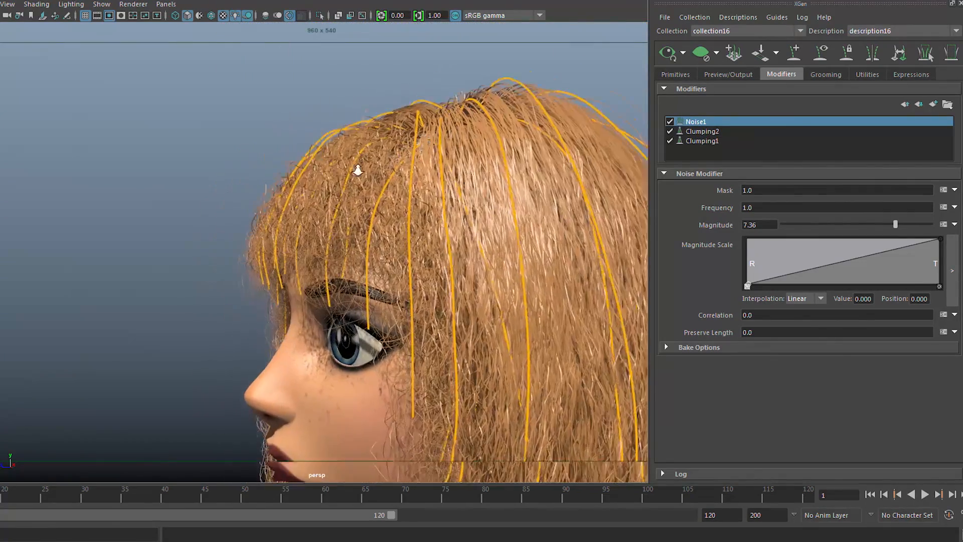
pyautogui.keyDown('alt'); pyautogui.moveTo(358, 170); pyautogui.dragTo(341, 180, button='right'); pyautogui.keyUp('alt')
pyautogui.keyDown('alt'); pyautogui.moveTo(340, 179); pyautogui.dragTo(315, 171); pyautogui.keyUp('alt')
pyautogui.keyDown('alt'); pyautogui.moveTo(431, 209); pyautogui.dragTo(381, 211, button='right'); pyautogui.keyUp('alt')
pyautogui.keyDown('alt'); pyautogui.moveTo(380, 213); pyautogui.dragTo(369, 203); pyautogui.keyUp('alt')
pyautogui.keyDown('alt'); pyautogui.moveTo(421, 236); pyautogui.dragTo(413, 266, button='right'); pyautogui.keyUp('alt')
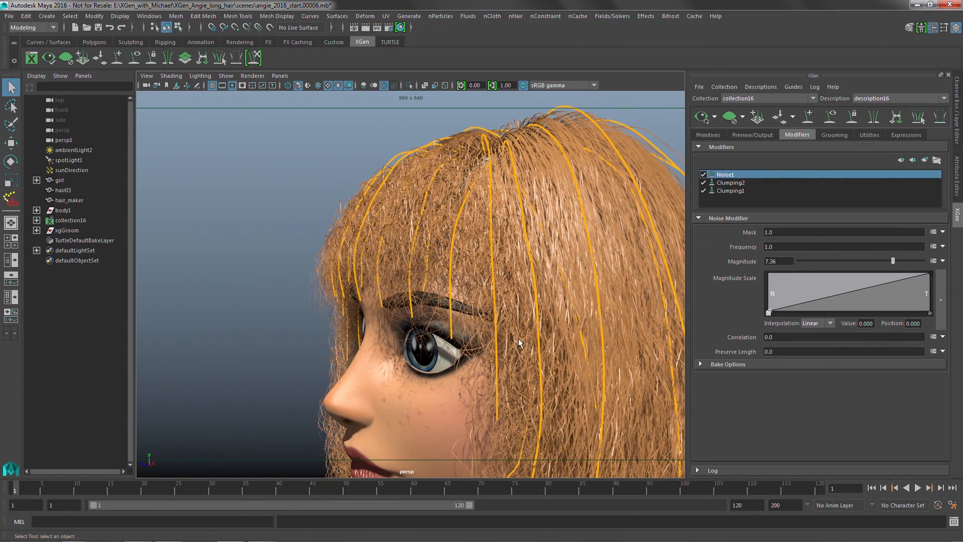
pyautogui.keyDown('alt'); pyautogui.moveTo(455, 300); pyautogui.dragTo(444, 294); pyautogui.keyUp('alt')
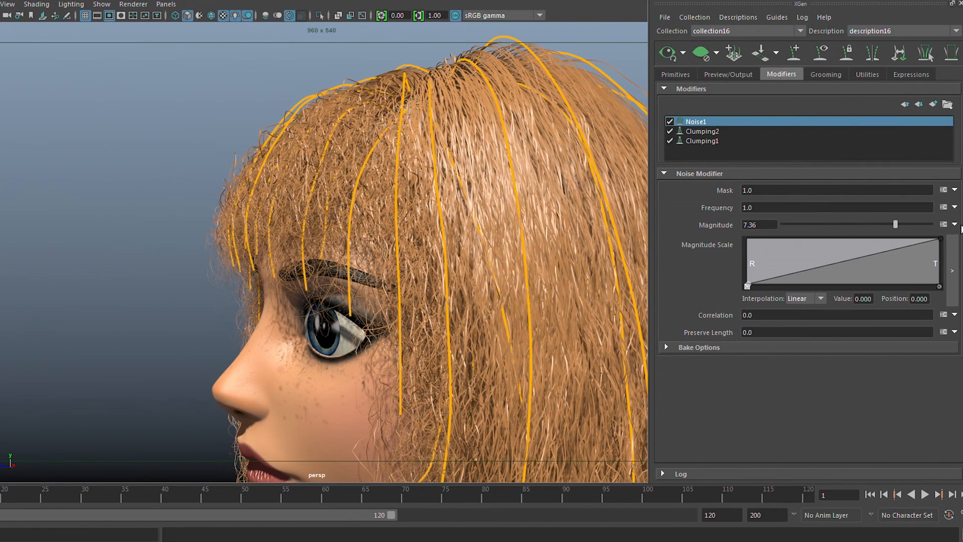
# Change the Noise Magnitude expression to $a*$cLength so the noise scales with each hair's length.
pyautogui.click(943, 225)
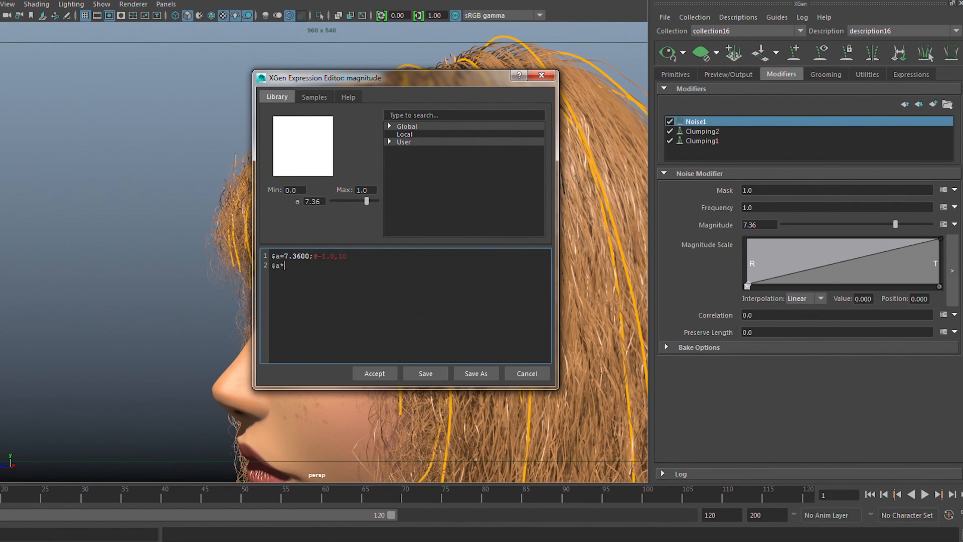
pyautogui.write('$cLength')
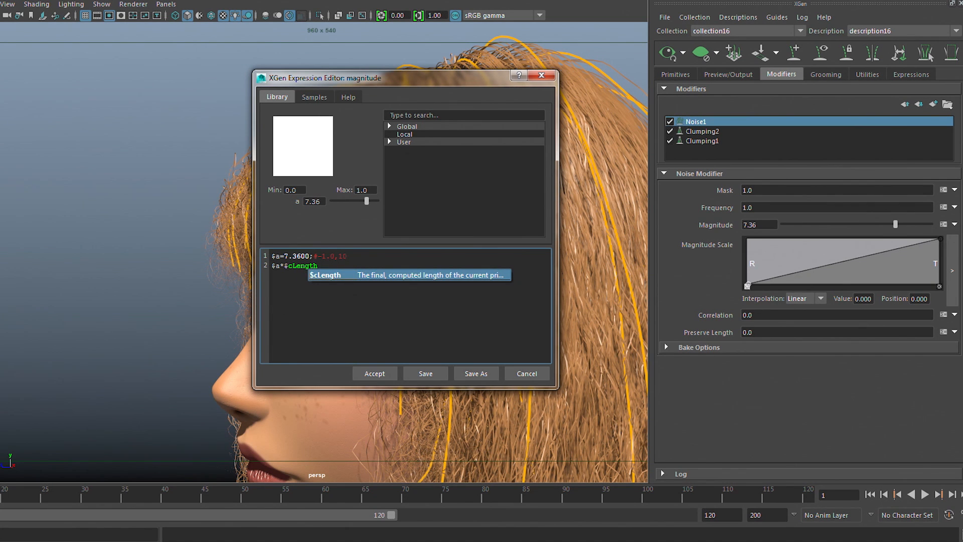
pyautogui.click(343, 277)
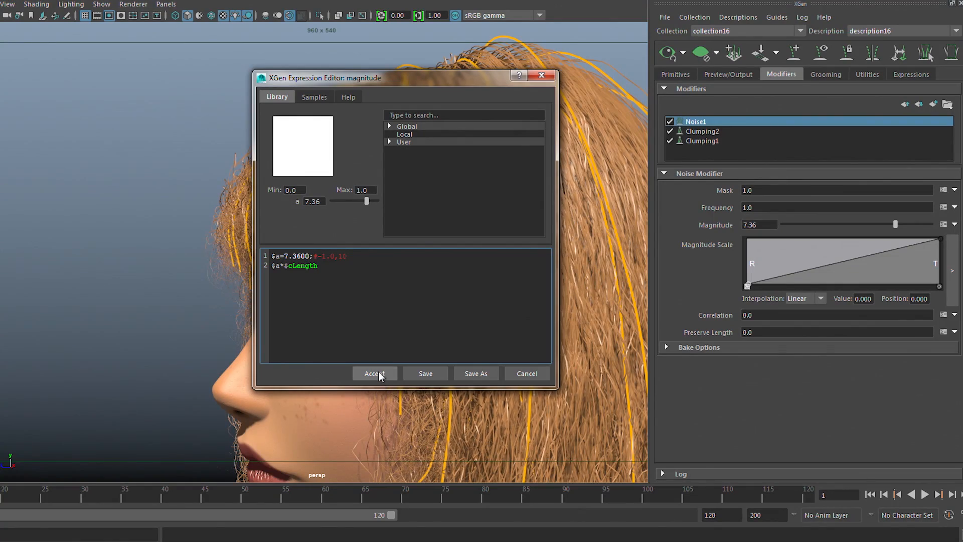
pyautogui.click(374, 373)
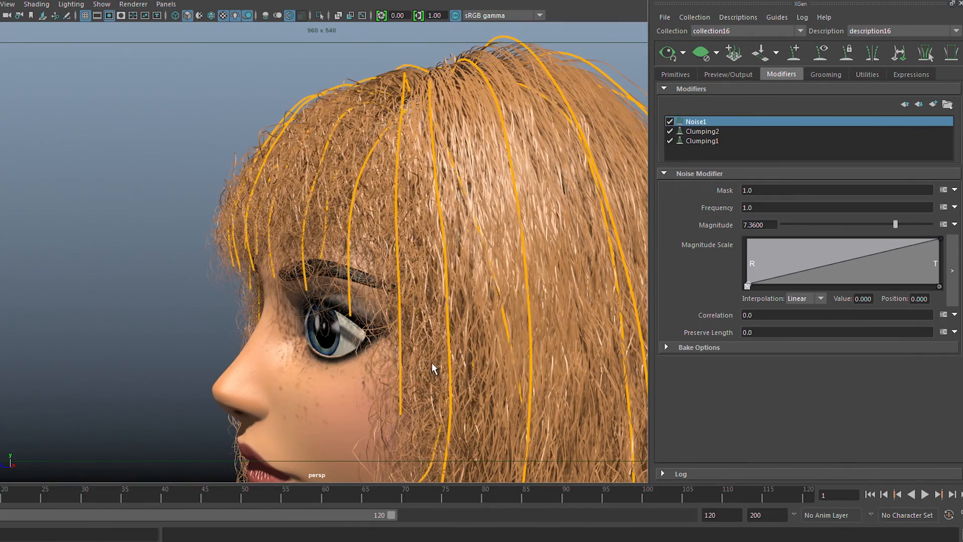
# Lower the Noise Magnitude in stages to 0.05, inspecting the bangs and long hair from the side and front.
pyautogui.scroll(5, 432, 362)
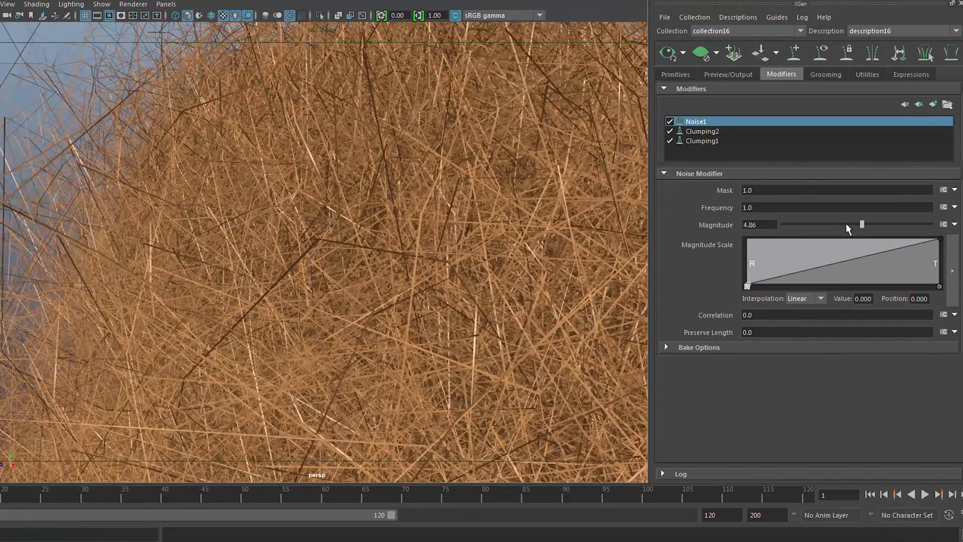
pyautogui.click(844, 224)
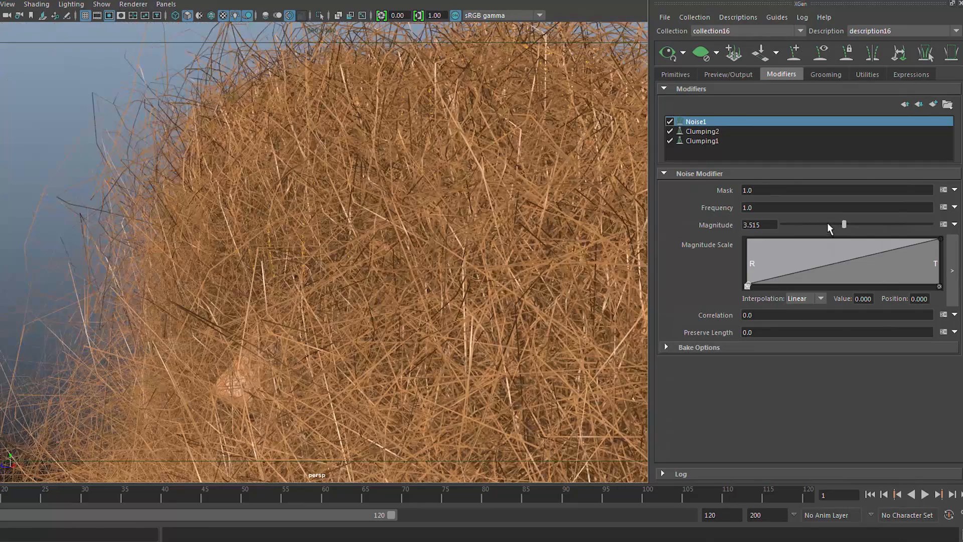
pyautogui.click(826, 222)
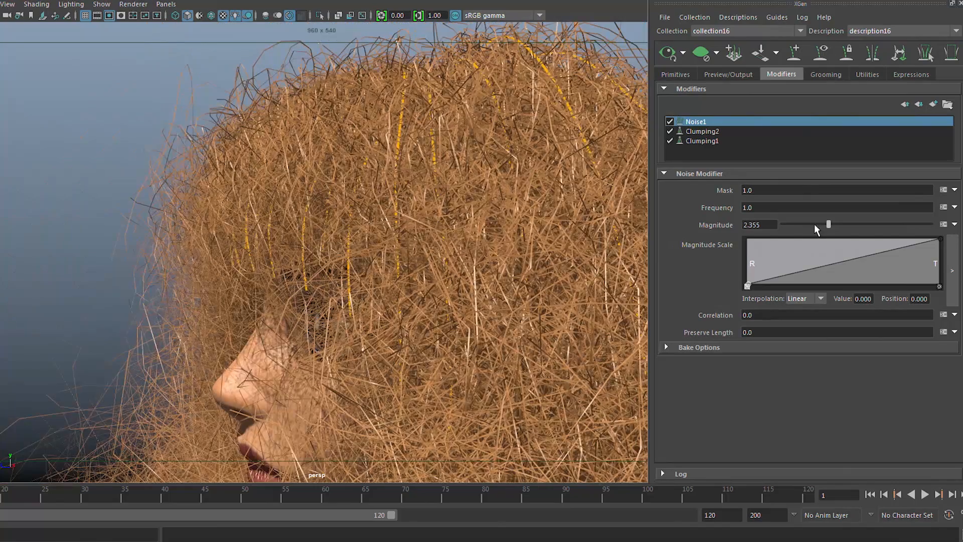
pyautogui.click(811, 224)
pyautogui.click(802, 224)
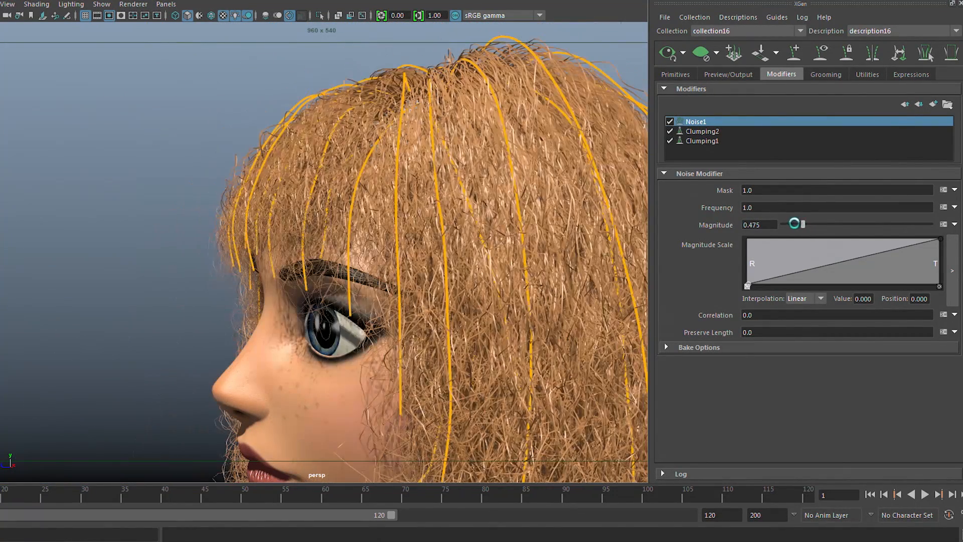
pyautogui.click(800, 224)
pyautogui.click(796, 225)
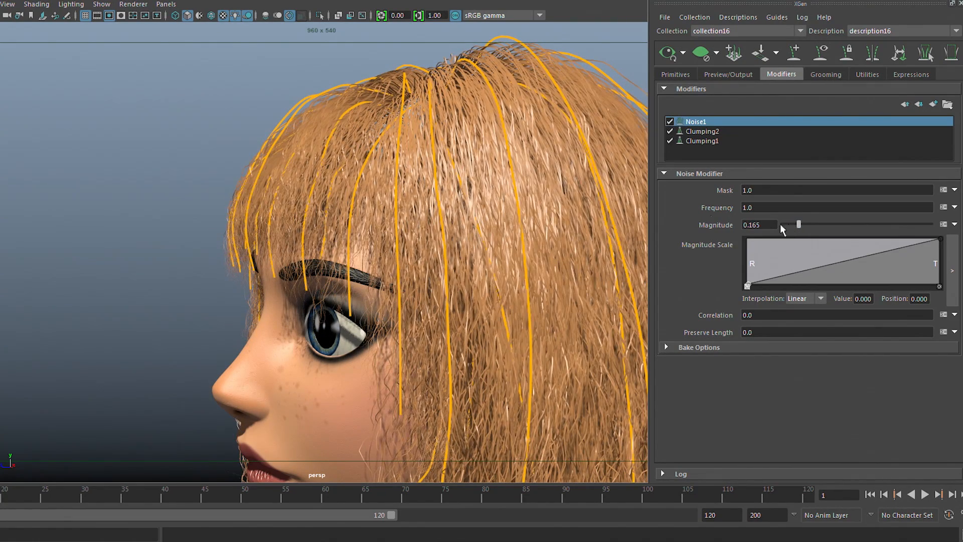
pyautogui.keyDown('alt'); pyautogui.moveTo(477, 196); pyautogui.dragTo(536, 194); pyautogui.keyUp('alt')
pyautogui.keyDown('alt'); pyautogui.moveTo(536, 194); pyautogui.dragTo(441, 194, button='right'); pyautogui.keyUp('alt')
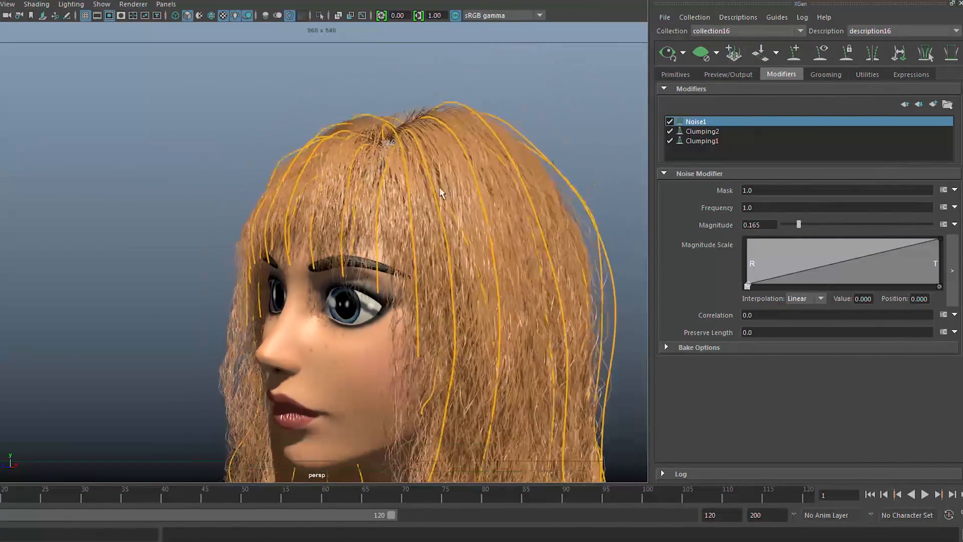
pyautogui.keyDown('alt'); pyautogui.moveTo(469, 208); pyautogui.dragTo(503, 219); pyautogui.keyUp('alt')
pyautogui.keyDown('alt'); pyautogui.moveTo(503, 219); pyautogui.dragTo(478, 324, button='middle'); pyautogui.keyUp('alt')
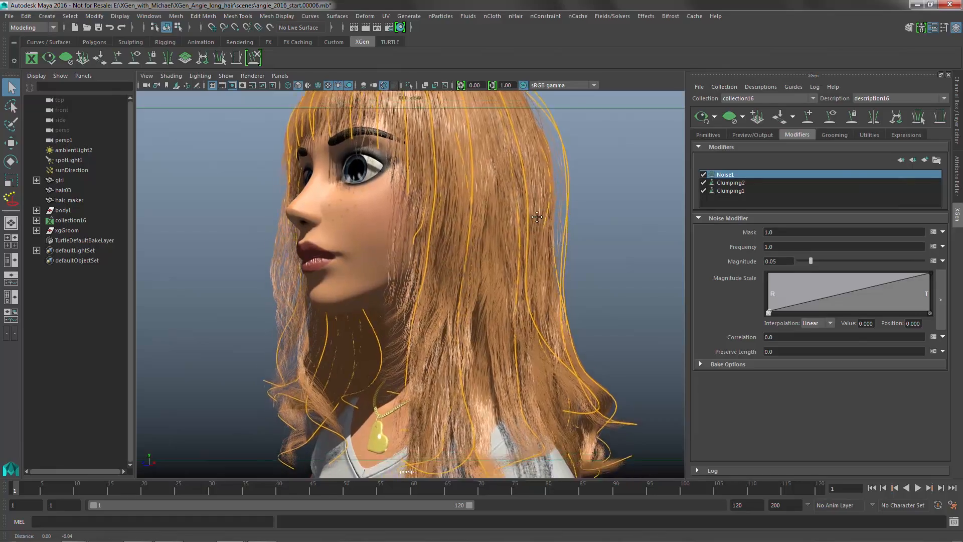
pyautogui.keyDown('alt'); pyautogui.moveTo(537, 217); pyautogui.dragTo(530, 184, button='middle'); pyautogui.keyUp('alt')
pyautogui.keyDown('alt'); pyautogui.moveTo(531, 184); pyautogui.dragTo(561, 231, button='right'); pyautogui.keyUp('alt')
pyautogui.keyDown('alt'); pyautogui.moveTo(562, 231); pyautogui.dragTo(519, 245); pyautogui.keyUp('alt')
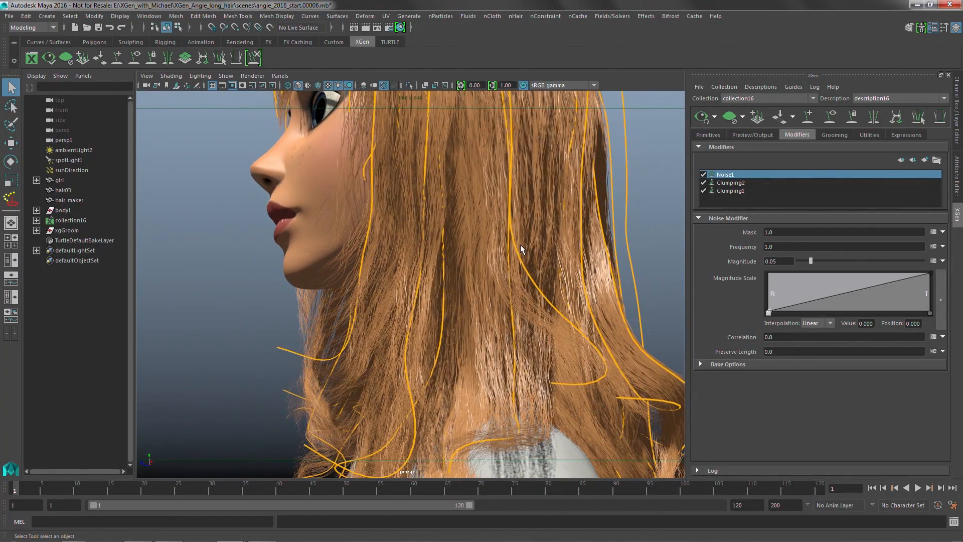
pyautogui.keyDown('alt'); pyautogui.moveTo(425, 296); pyautogui.dragTo(495, 309); pyautogui.keyUp('alt')
pyautogui.keyDown('alt'); pyautogui.moveTo(494, 310); pyautogui.dragTo(362, 291, button='right'); pyautogui.keyUp('alt')
pyautogui.keyDown('alt'); pyautogui.moveTo(386, 330); pyautogui.dragTo(386, 335, button='middle'); pyautogui.keyUp('alt')
pyautogui.keyDown('alt'); pyautogui.moveTo(386, 334); pyautogui.dragTo(466, 388); pyautogui.keyUp('alt')
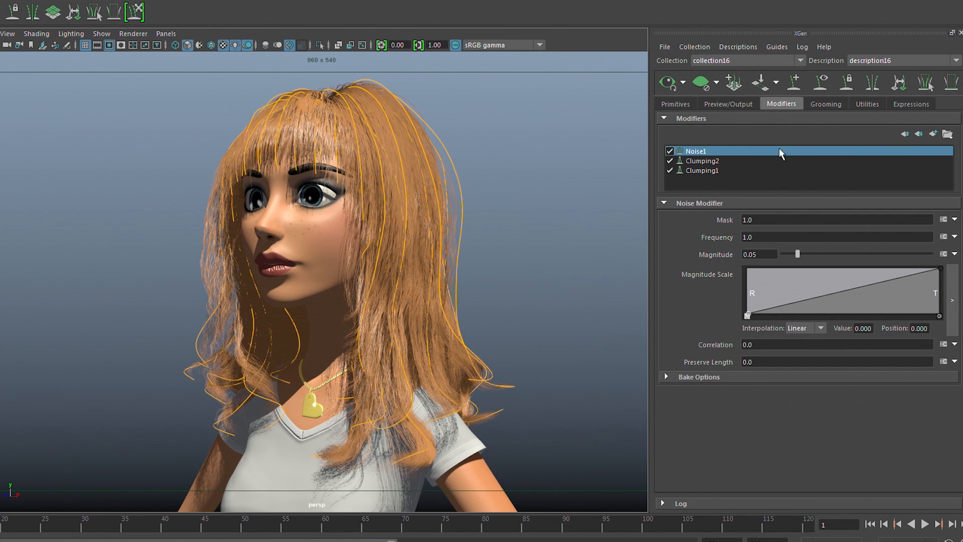
# Set the hair description's stray percentage to 10.
pyautogui.click(738, 47)
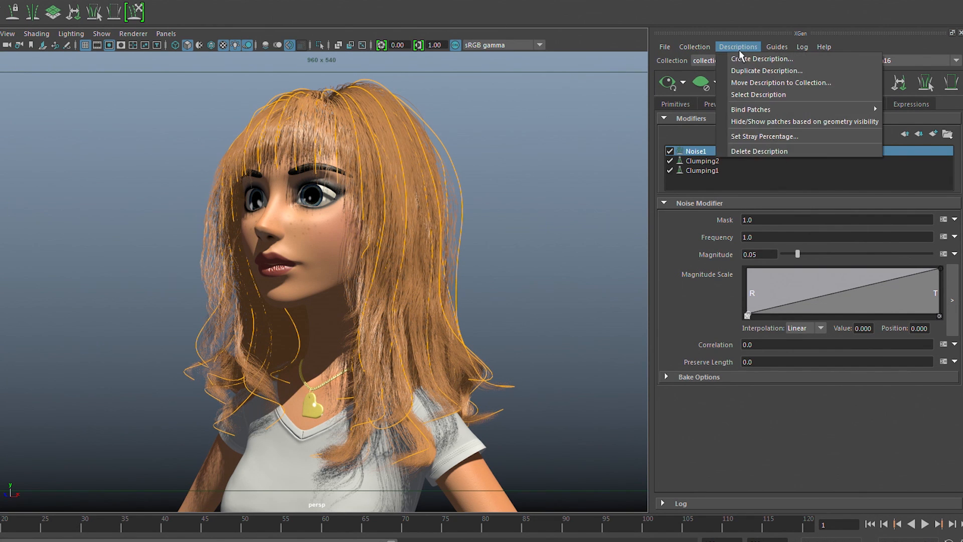
pyautogui.click(775, 135)
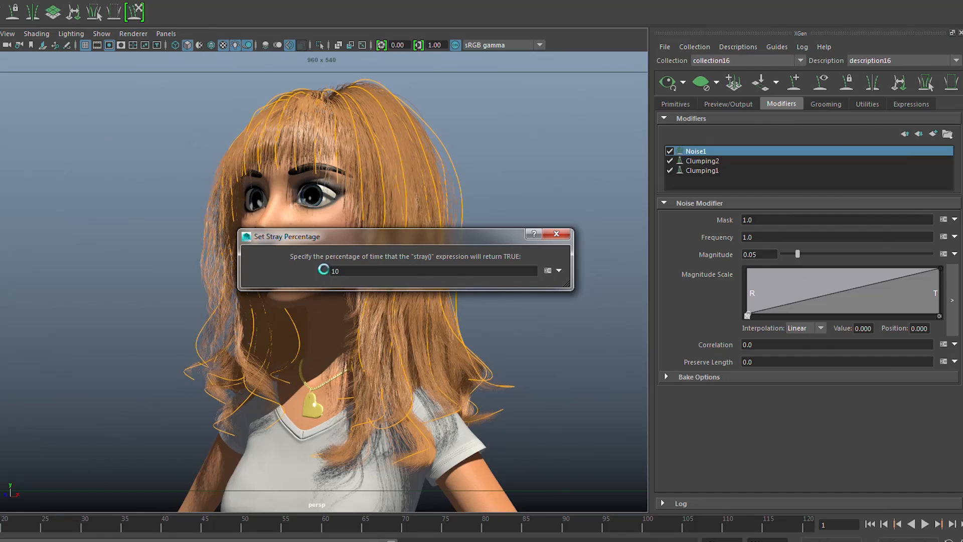
pyautogui.click(556, 235)
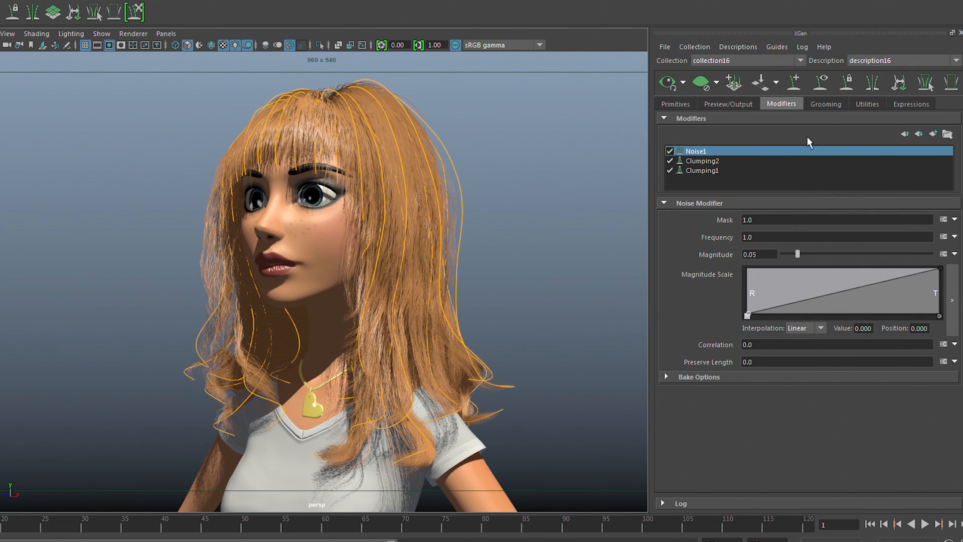
# Add a second Noise modifier above the first one for the stray hairs.
pyautogui.click(933, 134)
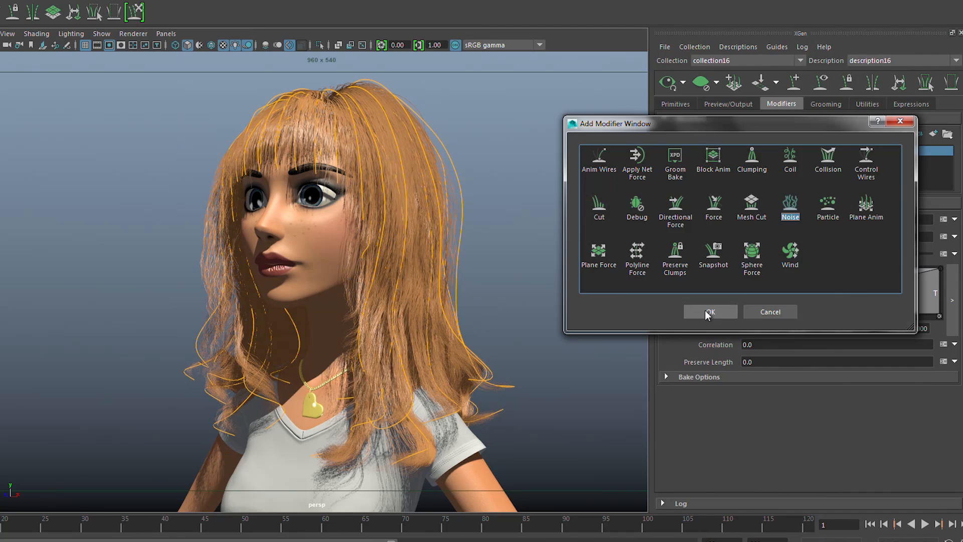
pyautogui.click(706, 312)
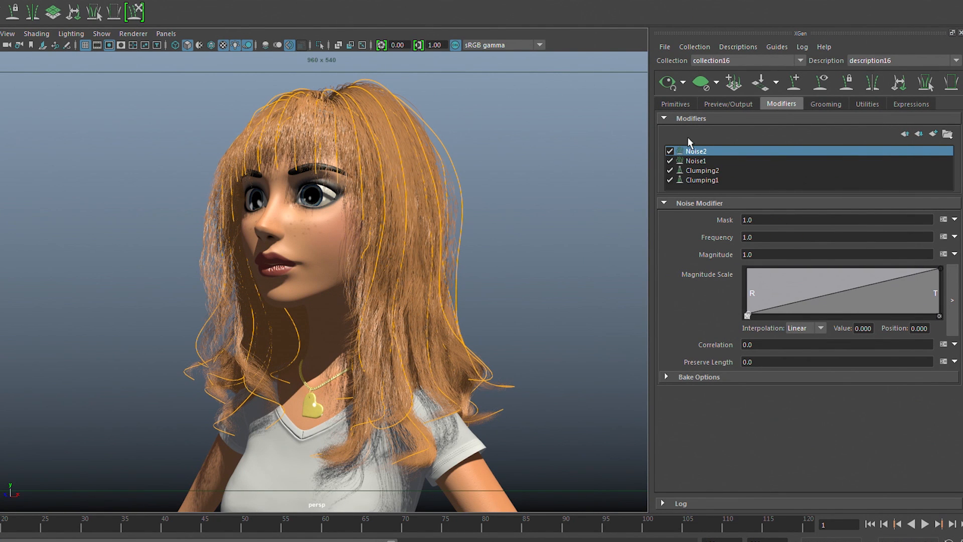
# Set the second Noise modifier's Magnitude to 10 and check the effect on the hair up close.
pyautogui.doubleClick(763, 254)
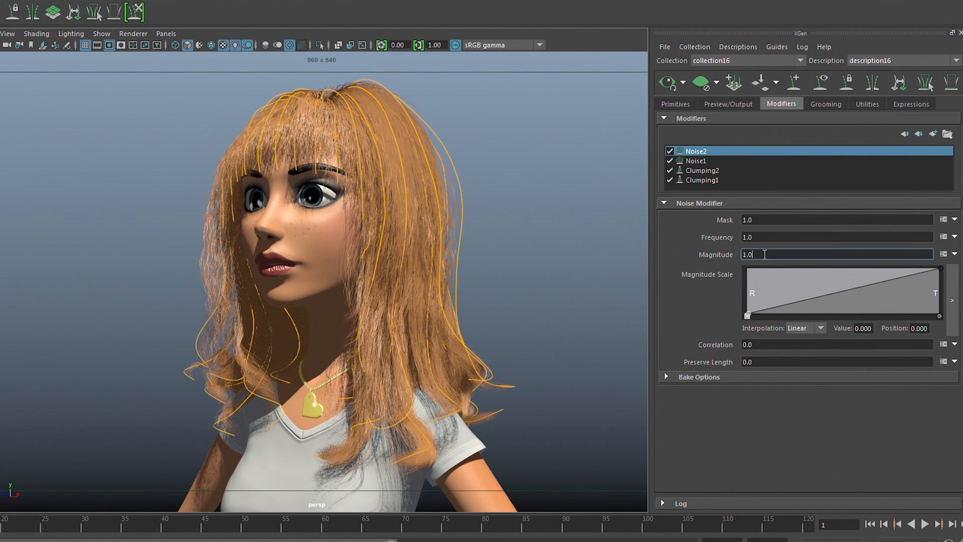
pyautogui.write('10')
pyautogui.press('Return')
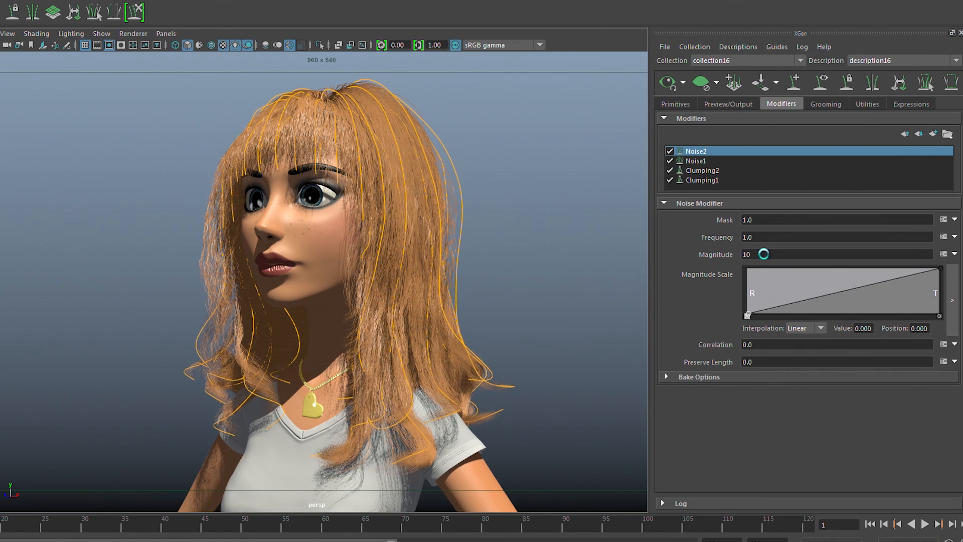
pyautogui.keyDown('alt'); pyautogui.moveTo(354, 247); pyautogui.dragTo(540, 263, button='right'); pyautogui.keyUp('alt')
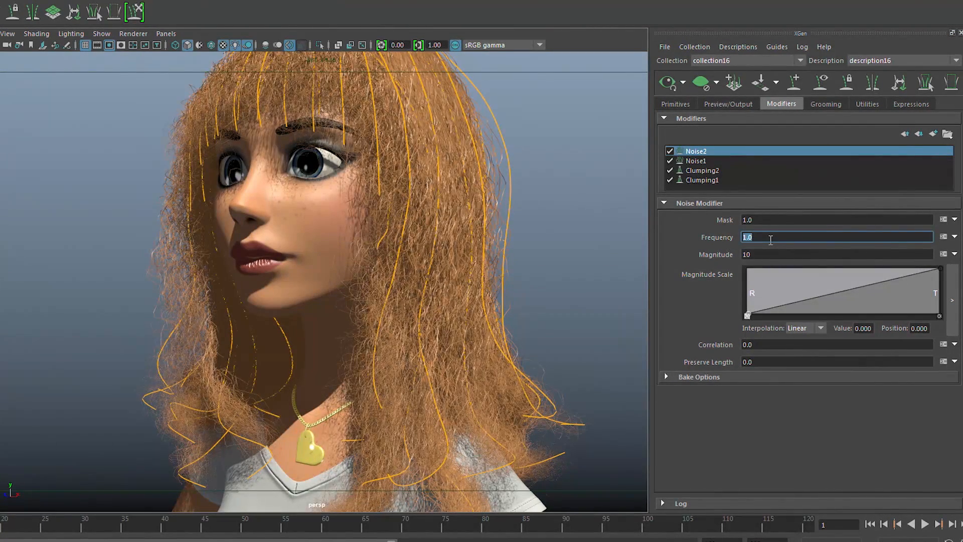
# Try raising the second Noise modifier's Frequency in stages to 2, 4 and 10, inspecting the hair from the front and side.
pyautogui.write('2')
pyautogui.press('Return')
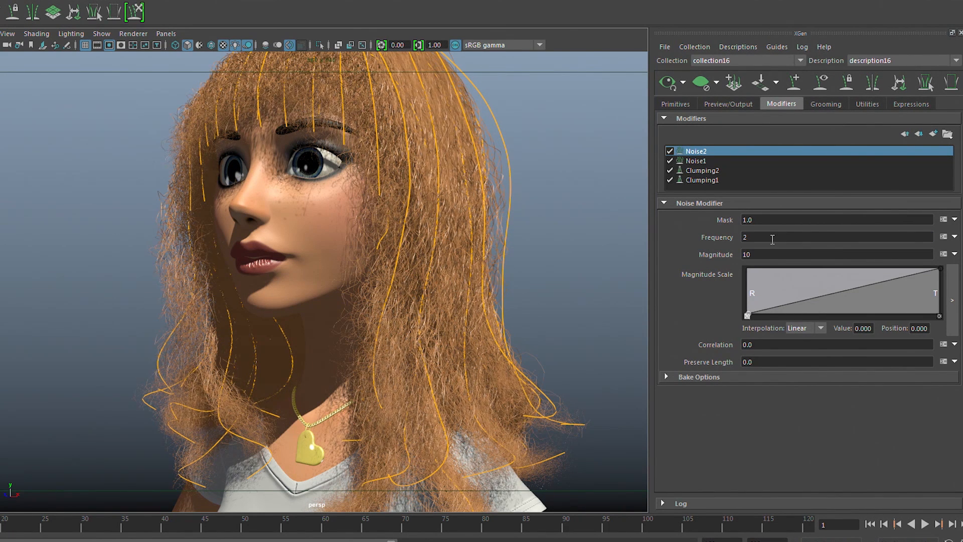
pyautogui.write('4')
pyautogui.press('Return')
pyautogui.keyDown('alt'); pyautogui.moveTo(408, 193); pyautogui.dragTo(449, 196); pyautogui.keyUp('alt')
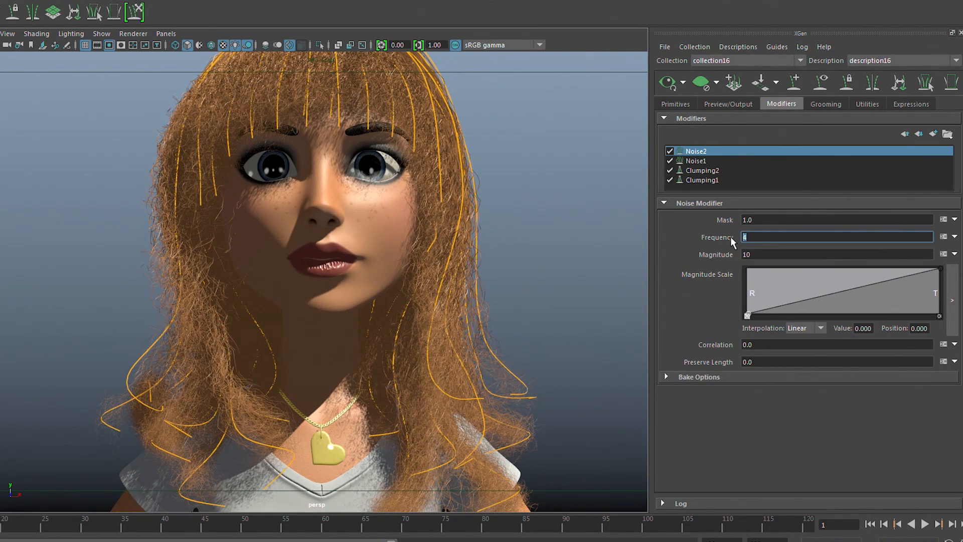
pyautogui.write('10')
pyautogui.press('Return')
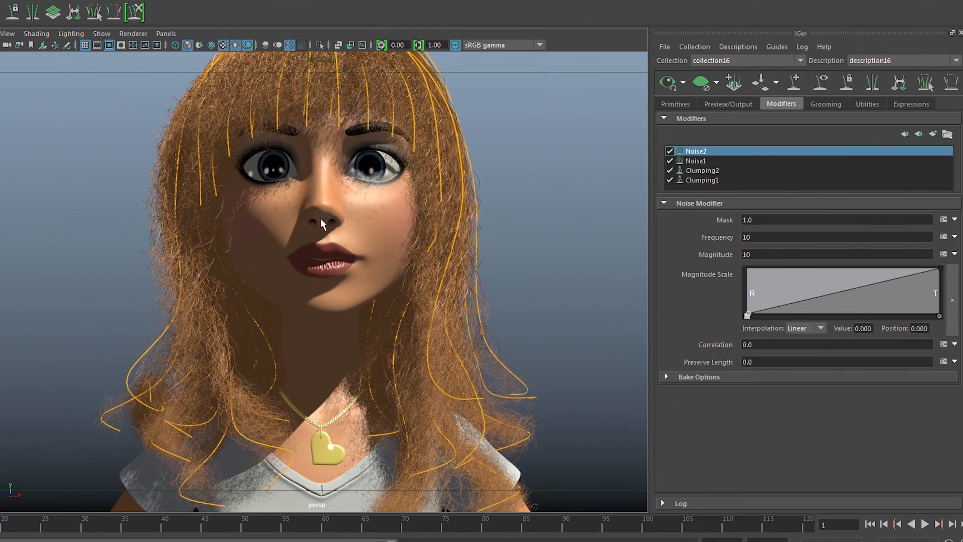
pyautogui.keyDown('alt'); pyautogui.moveTo(401, 233); pyautogui.dragTo(425, 264); pyautogui.keyUp('alt')
pyautogui.keyDown('alt'); pyautogui.moveTo(425, 264); pyautogui.dragTo(496, 279, button='right'); pyautogui.keyUp('alt')
pyautogui.keyDown('alt'); pyautogui.moveTo(496, 279); pyautogui.dragTo(489, 277); pyautogui.keyUp('alt')
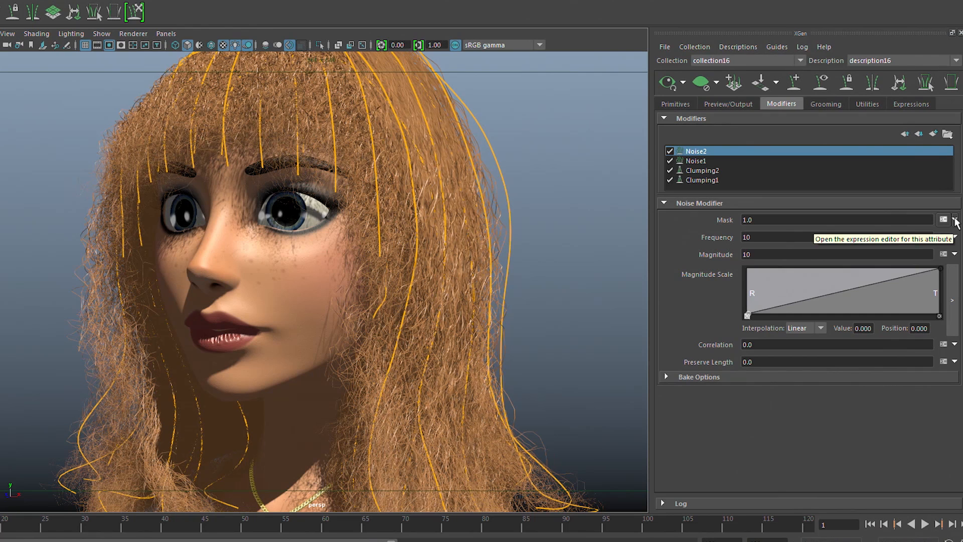
# Load the stray expression into the second Noise modifier's Mask, edit it to stray() ? 10:0, and set the Frequency to .2.
pyautogui.click(954, 220)
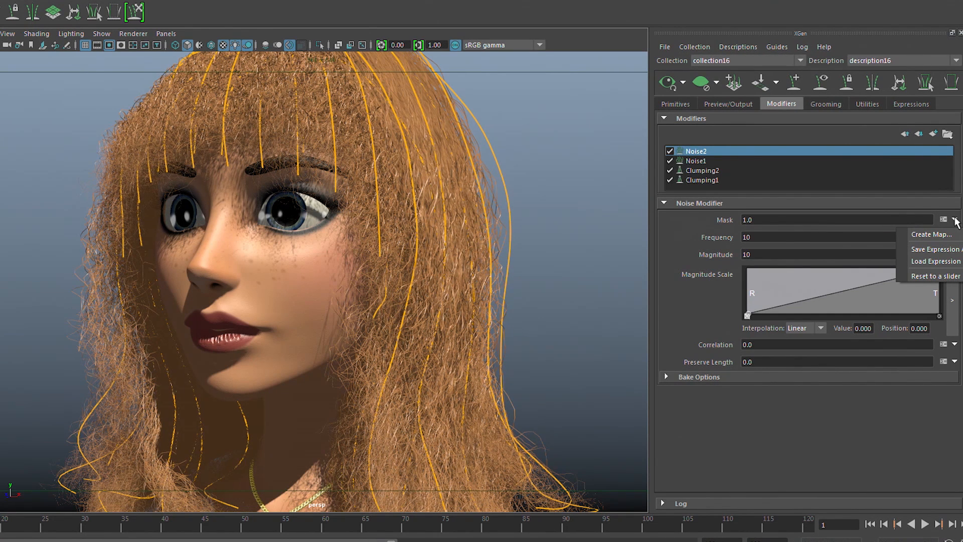
pyautogui.moveTo(945, 261)
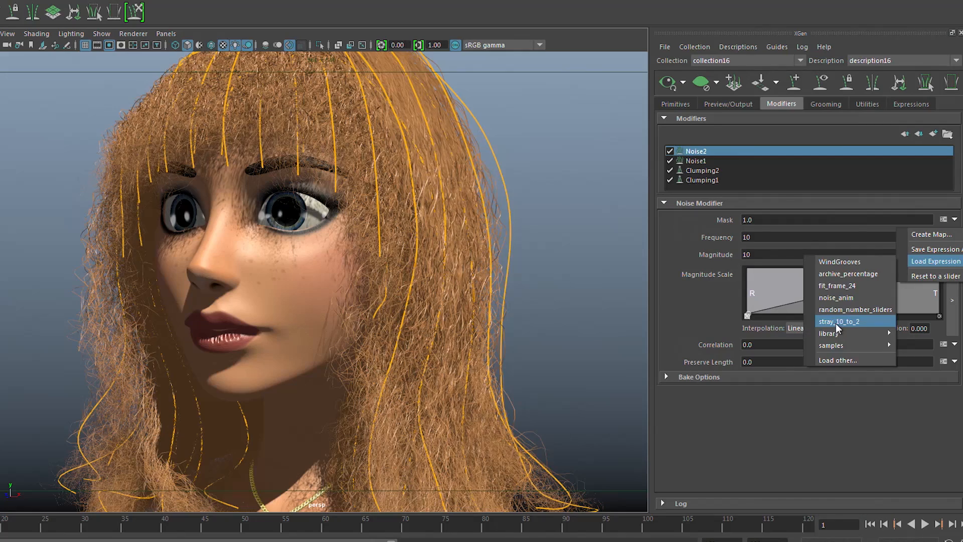
pyautogui.click(835, 322)
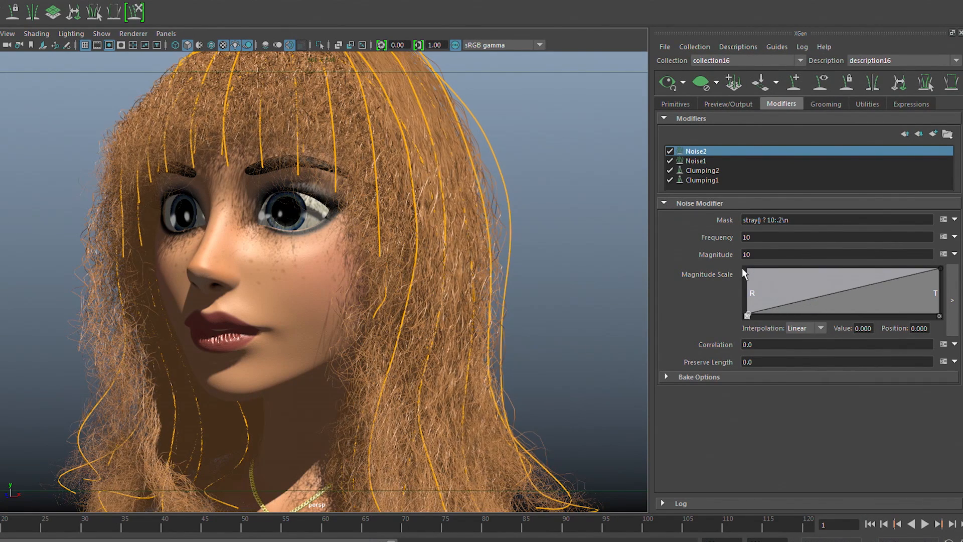
pyautogui.click(942, 221)
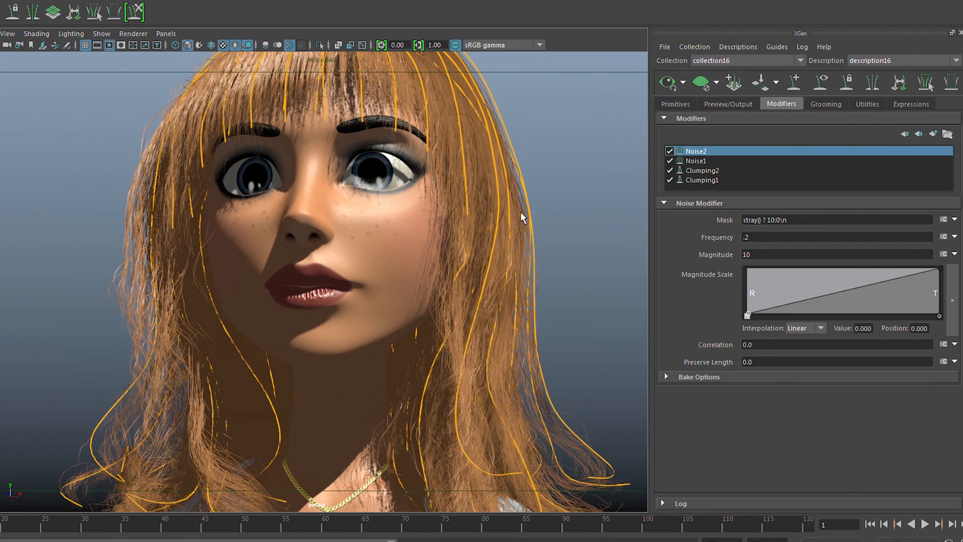
# Try a Magnitude of 50 on the second Noise modifier to exaggerate the stray hairs.
pyautogui.keyDown('alt'); pyautogui.moveTo(386, 187); pyautogui.dragTo(331, 218); pyautogui.keyUp('alt')
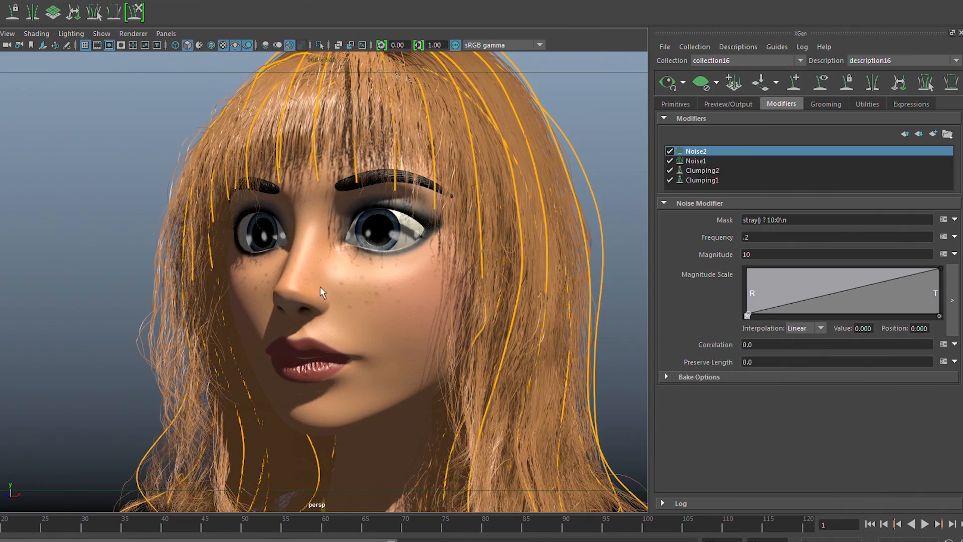
pyautogui.keyDown('alt'); pyautogui.moveTo(481, 258); pyautogui.dragTo(502, 266); pyautogui.keyUp('alt')
pyautogui.click(765, 254)
pyautogui.write('50')
pyautogui.press('Return')
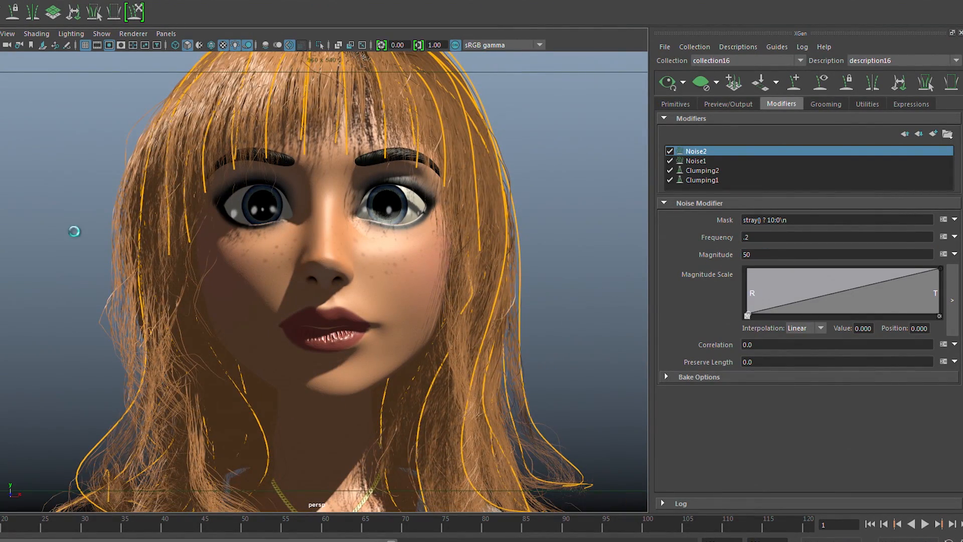
pyautogui.moveTo(334, 258)
pyautogui.keyDown('alt'); pyautogui.mouseDown()
pyautogui.moveTo(267, 241)
pyautogui.moveTo(109, 227)
pyautogui.moveTo(323, 248)
pyautogui.mouseUp(); pyautogui.keyUp('alt')
# Set the second Noise modifier's Magnitude back to 10 and inspect the stray hairs from several angles.
pyautogui.doubleClick(746, 254)
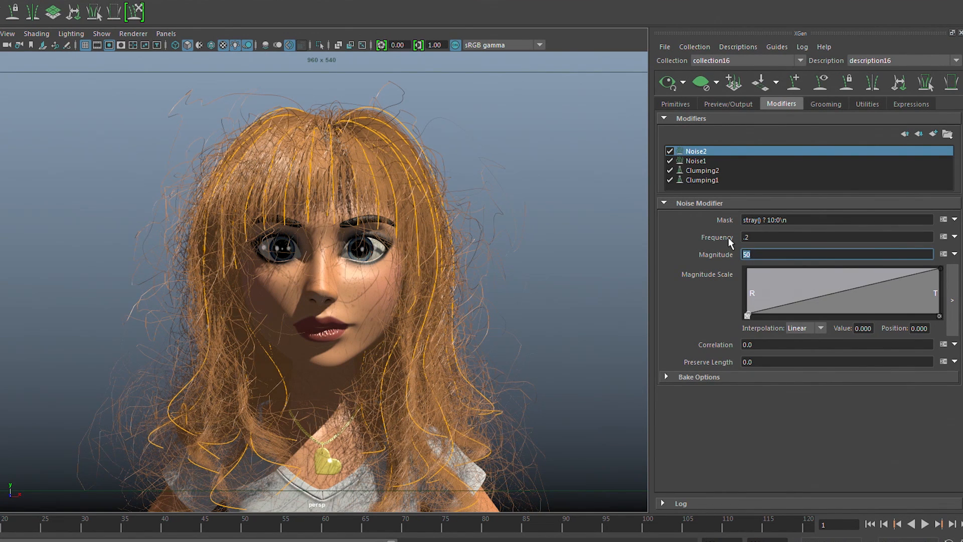
pyautogui.press('Return')
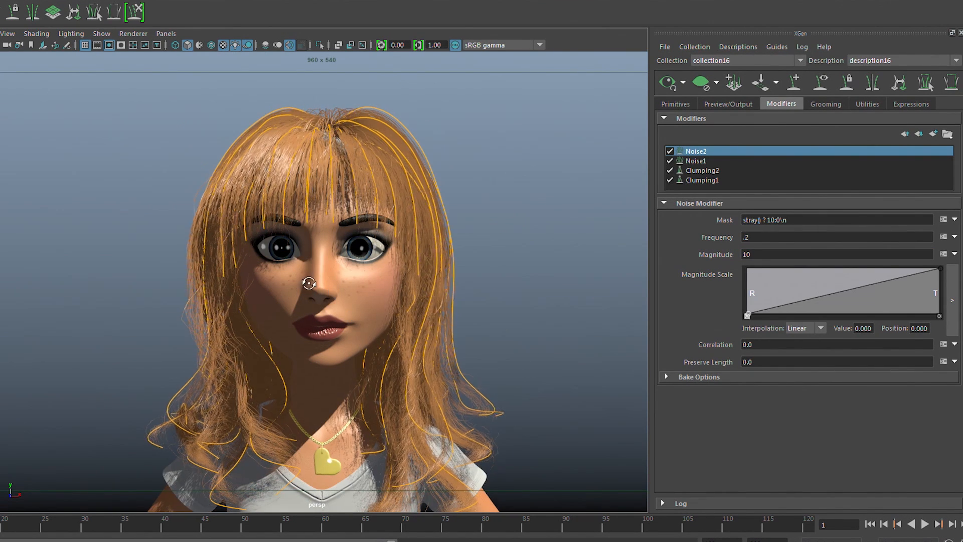
pyautogui.keyDown('alt'); pyautogui.moveTo(448, 306); pyautogui.dragTo(404, 298); pyautogui.keyUp('alt')
pyautogui.keyDown('alt'); pyautogui.moveTo(404, 299); pyautogui.dragTo(401, 292, button='right'); pyautogui.keyUp('alt')
pyautogui.keyDown('alt'); pyautogui.moveTo(402, 292); pyautogui.dragTo(371, 175, button='middle'); pyautogui.keyUp('alt')
pyautogui.keyDown('alt'); pyautogui.moveTo(471, 261); pyautogui.dragTo(409, 249, button='right'); pyautogui.keyUp('alt')
pyautogui.keyDown('alt'); pyautogui.moveTo(408, 249); pyautogui.dragTo(389, 251); pyautogui.keyUp('alt')
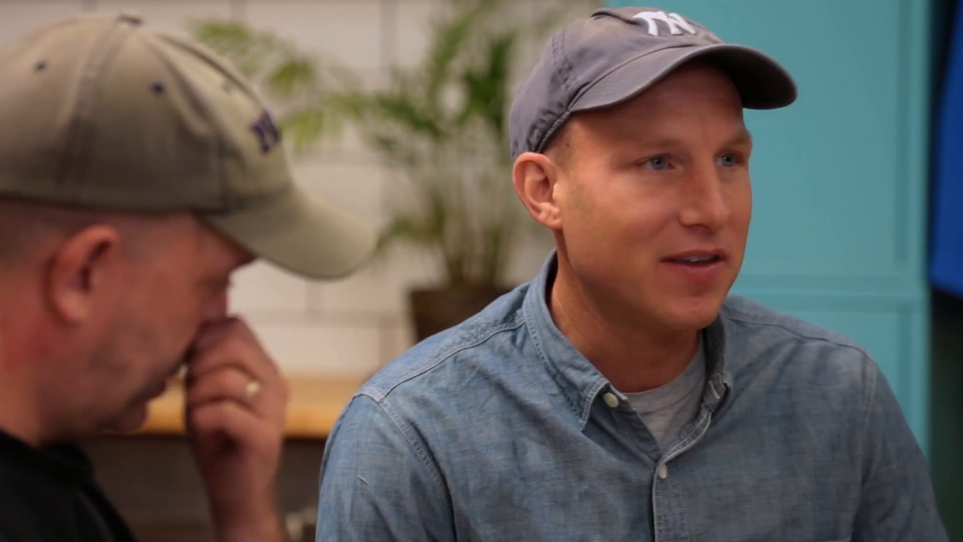